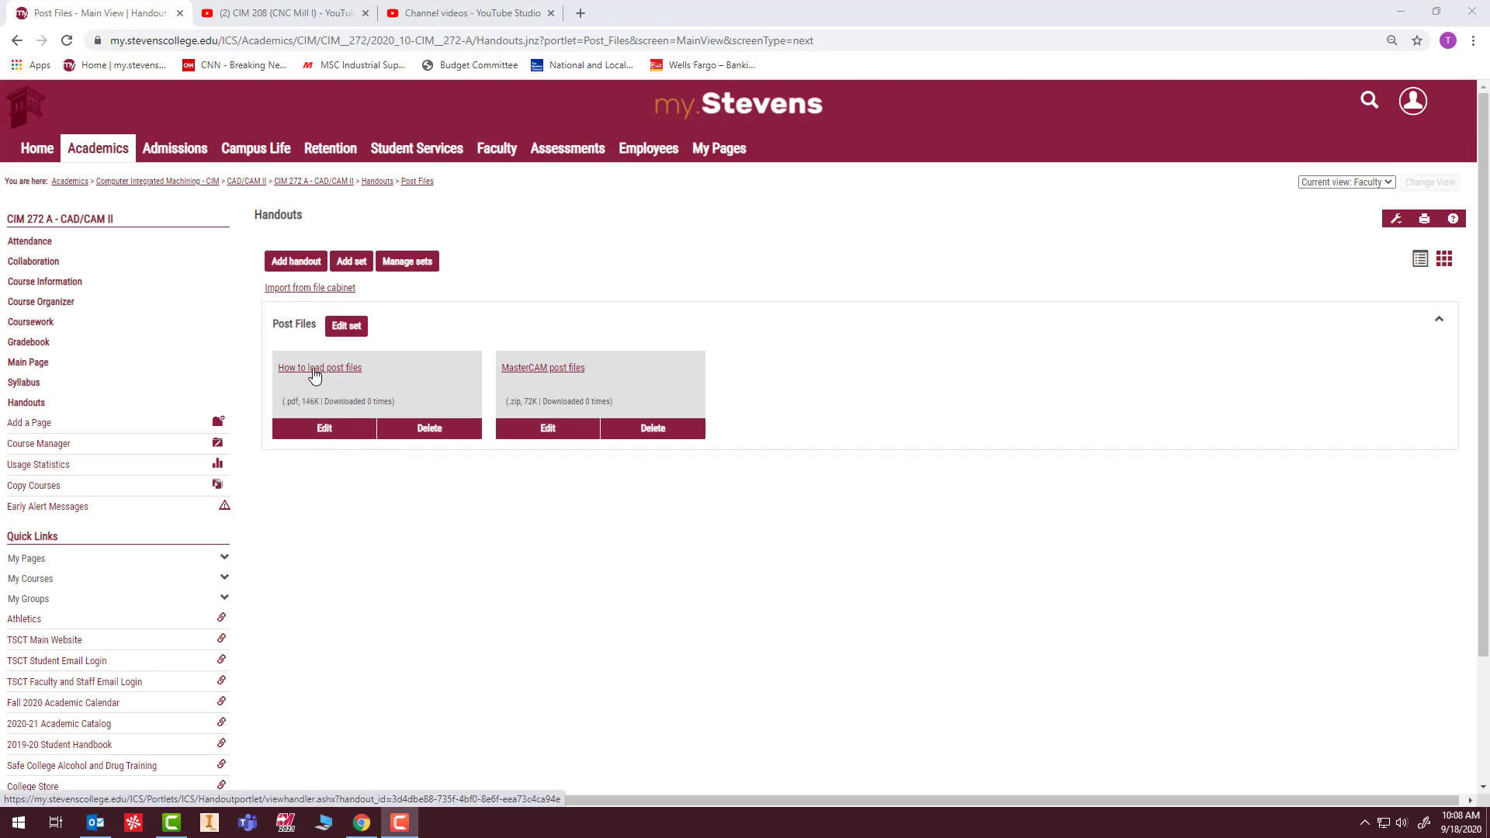
Open the "How to load post files" handout, review its post processor file locations and updating instructions, and close it.
{"action": "left_click", "coordinate": [314, 375]}
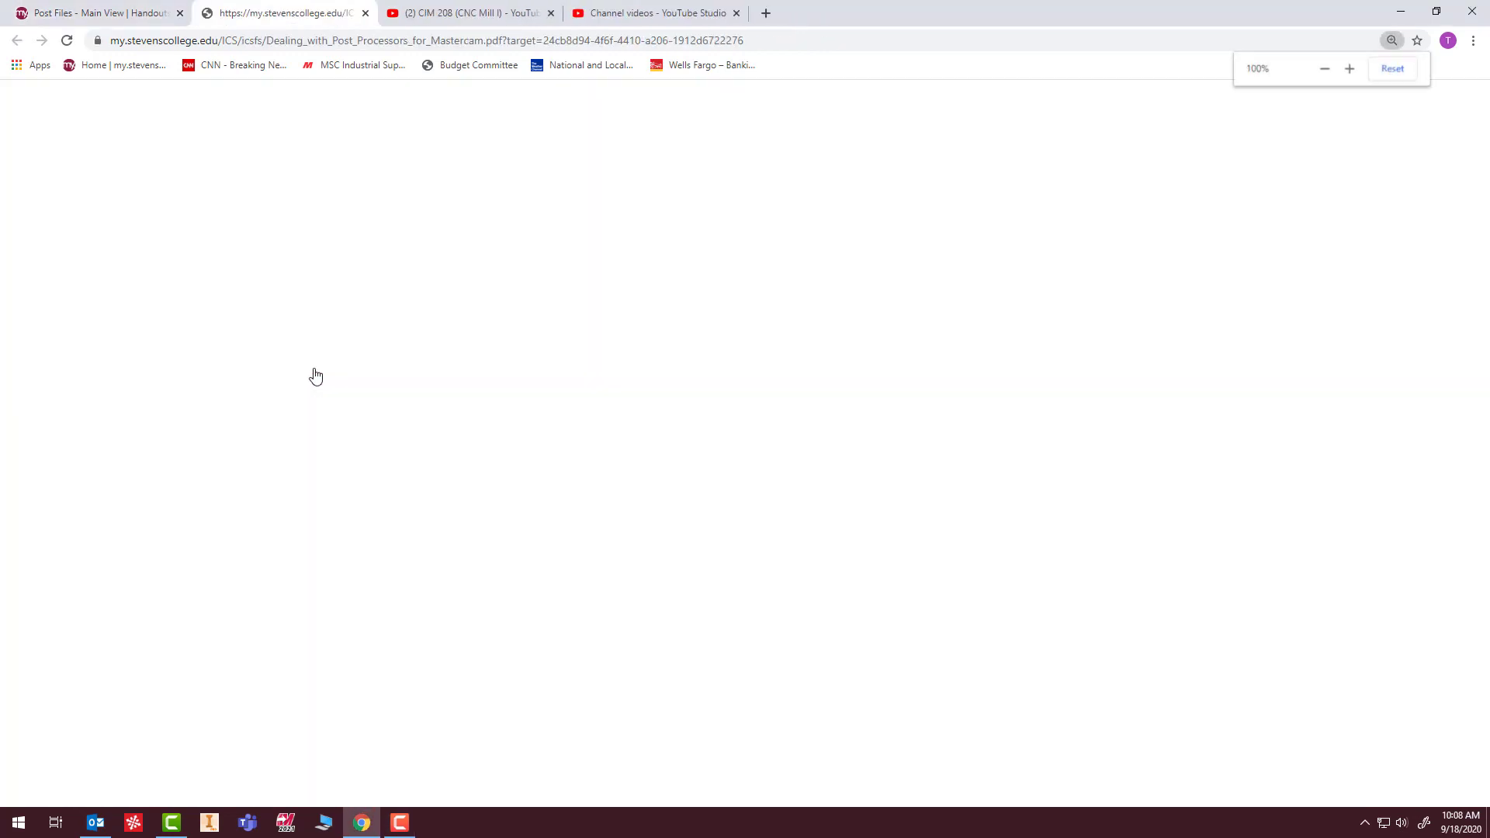
{"action": "scroll", "coordinate": [786, 471], "scroll_direction": "down", "scroll_amount": 12}
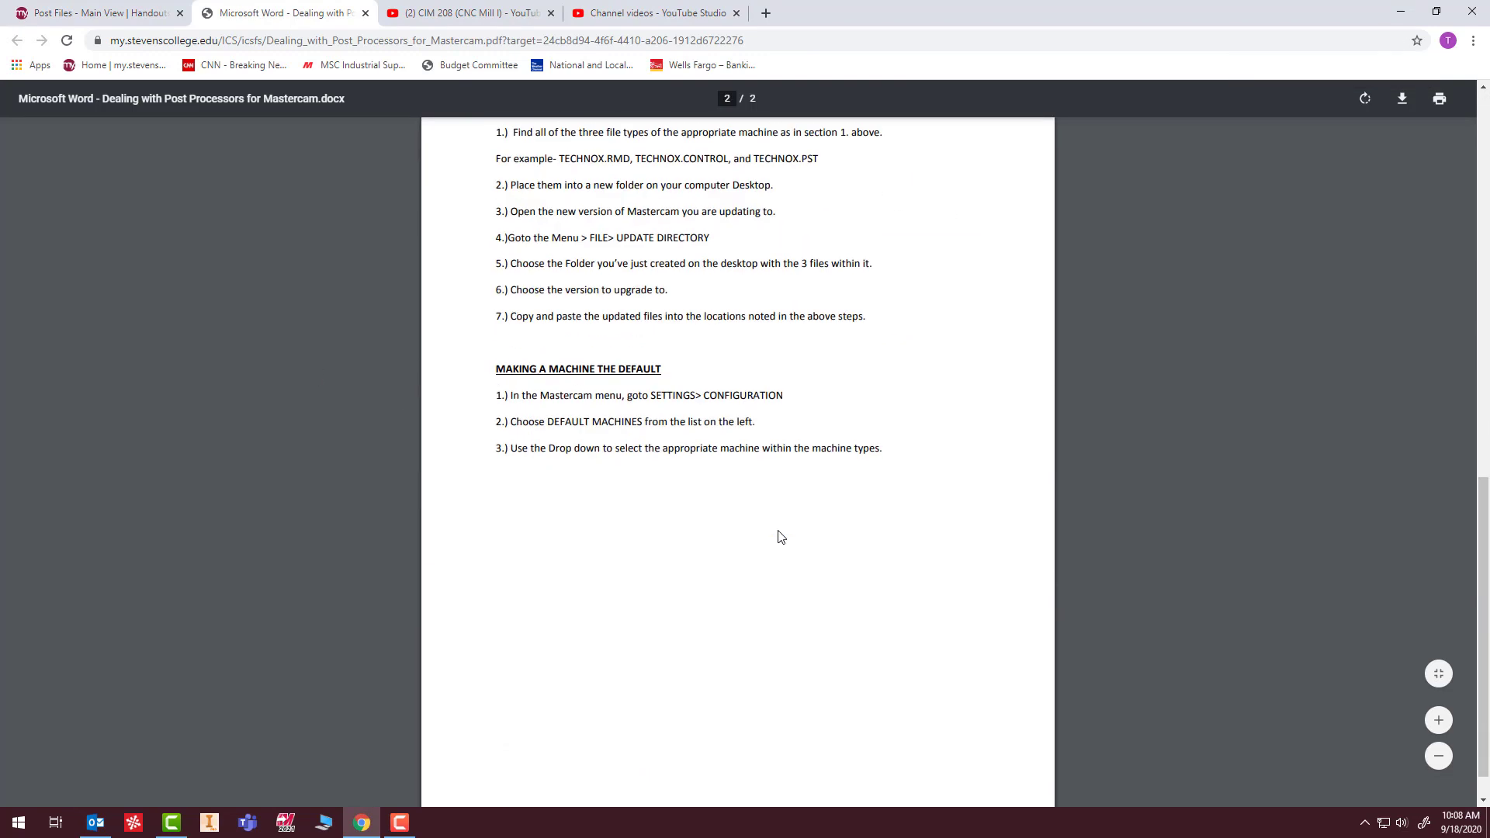
{"action": "scroll", "coordinate": [792, 536], "scroll_direction": "up", "scroll_amount": 5}
{"action": "scroll", "coordinate": [795, 537], "scroll_direction": "up", "scroll_amount": 2}
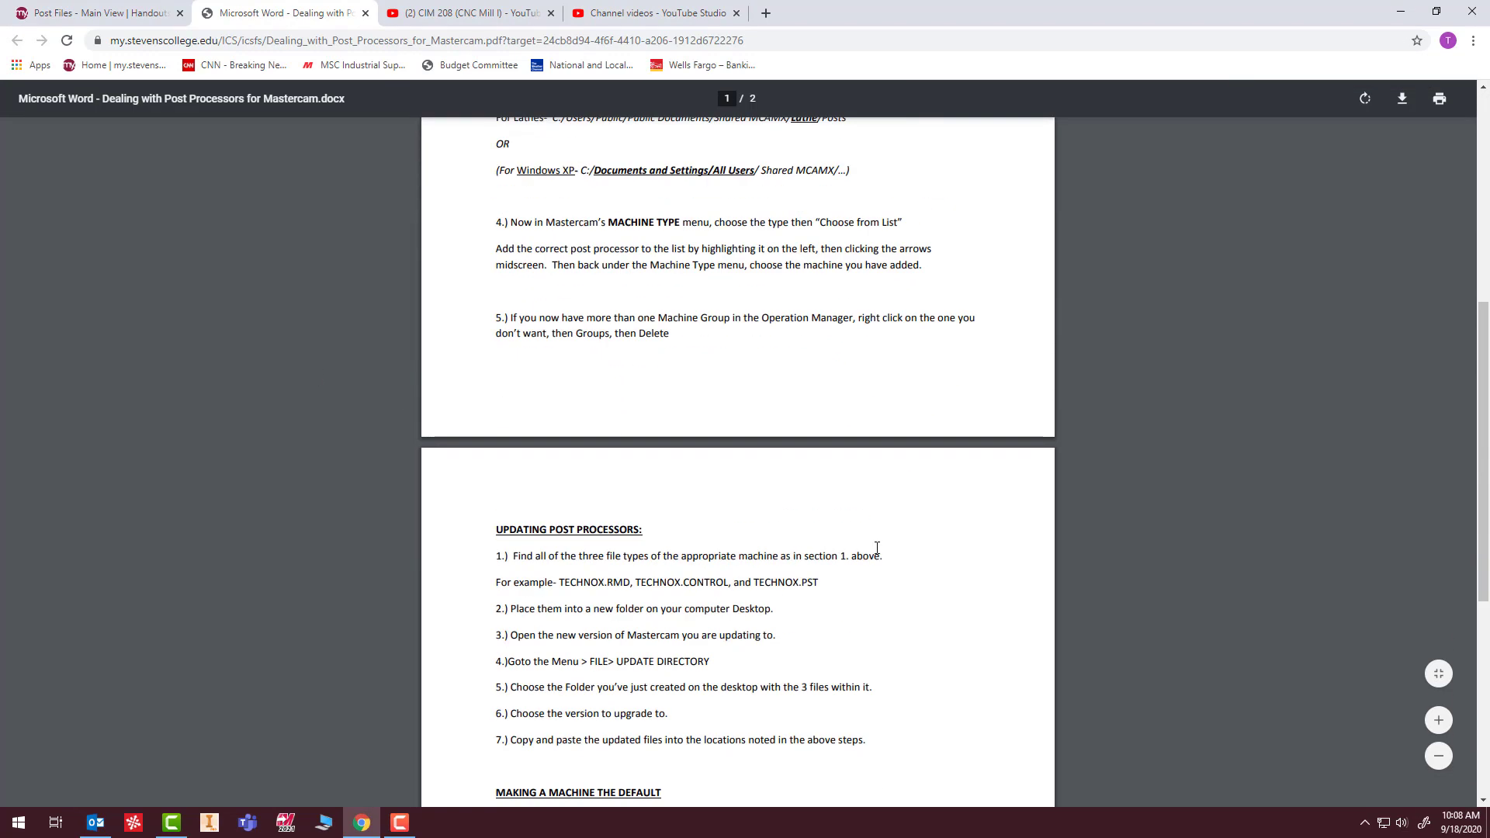
{"action": "scroll", "coordinate": [876, 555], "scroll_direction": "up", "scroll_amount": 8}
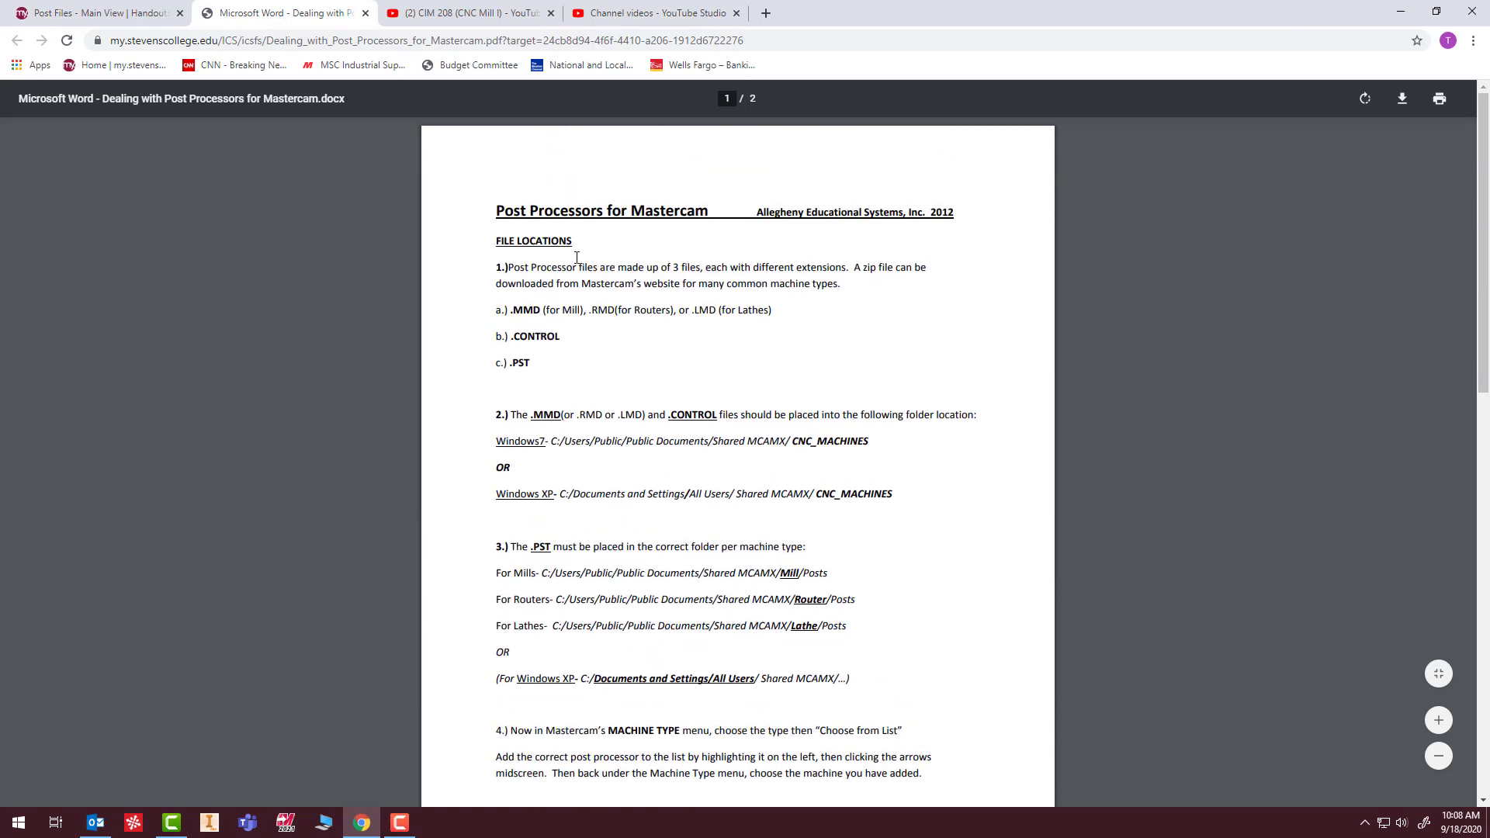
{"action": "scroll", "coordinate": [630, 410], "scroll_direction": "down", "scroll_amount": 9}
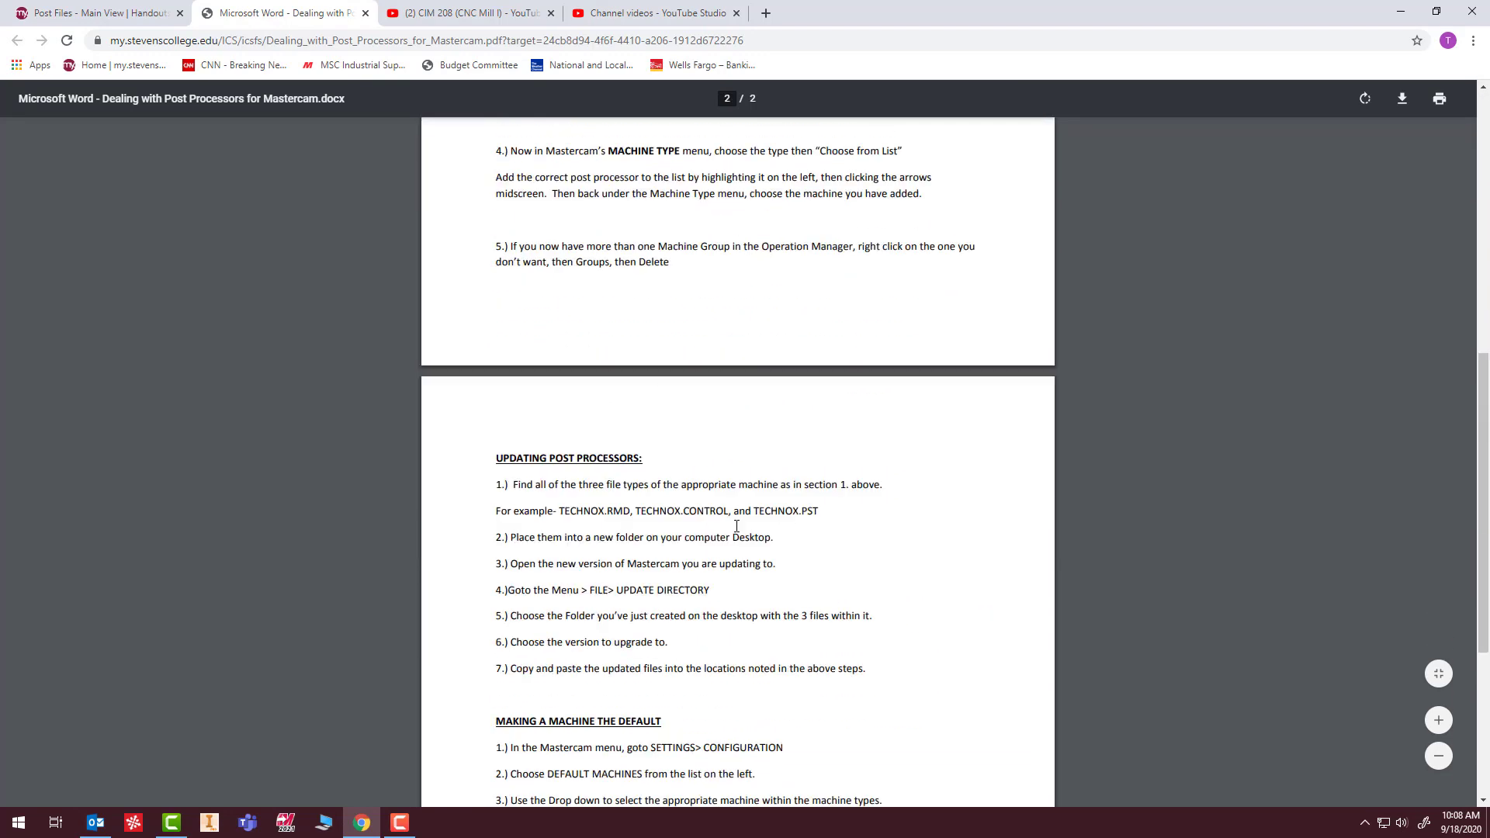
{"action": "scroll", "coordinate": [630, 410], "scroll_direction": "up", "scroll_amount": 5}
{"action": "scroll", "coordinate": [629, 409], "scroll_direction": "up", "scroll_amount": 4}
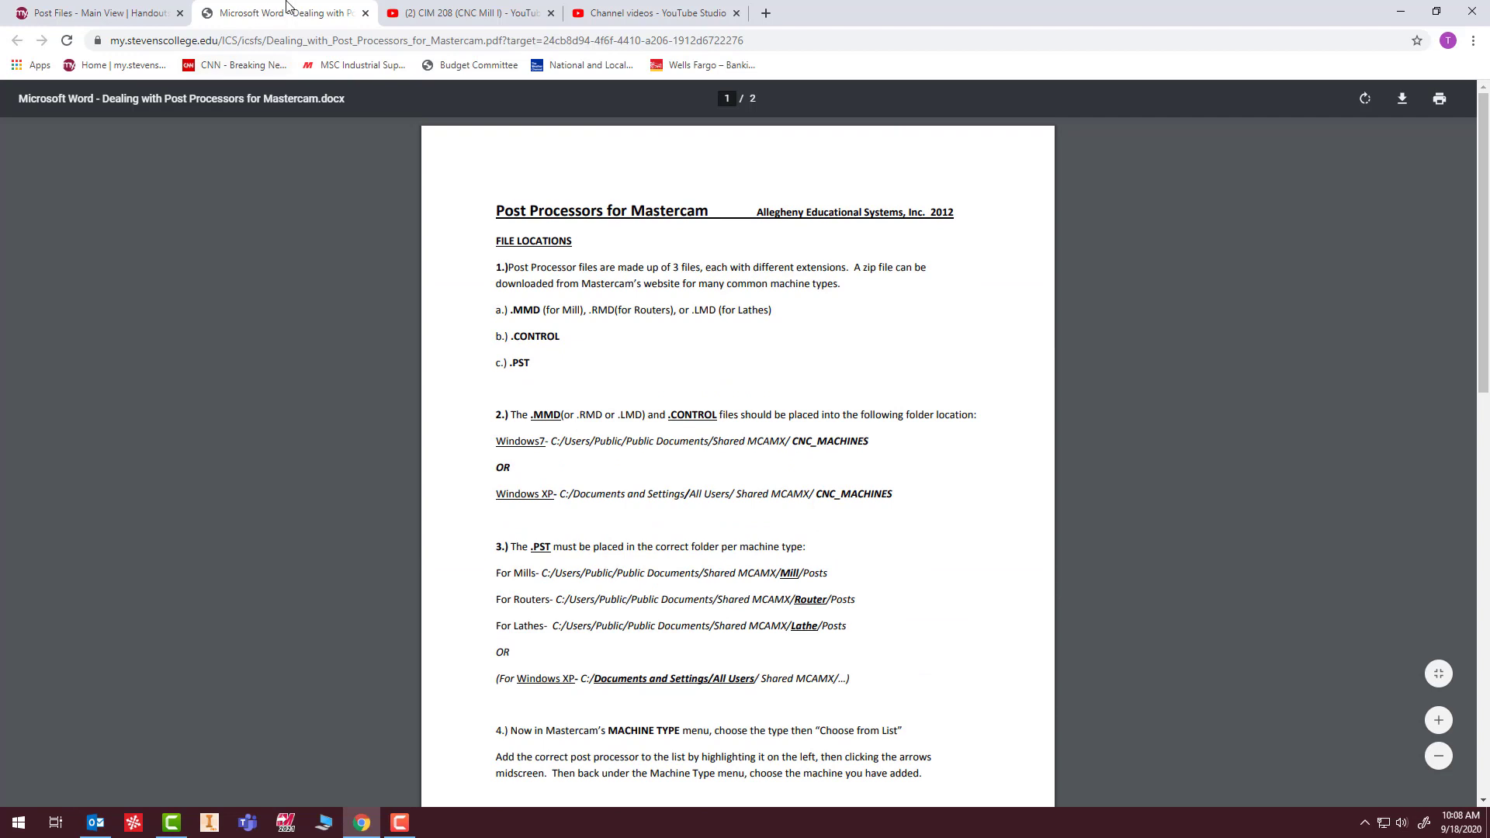
{"action": "left_click", "coordinate": [366, 14]}
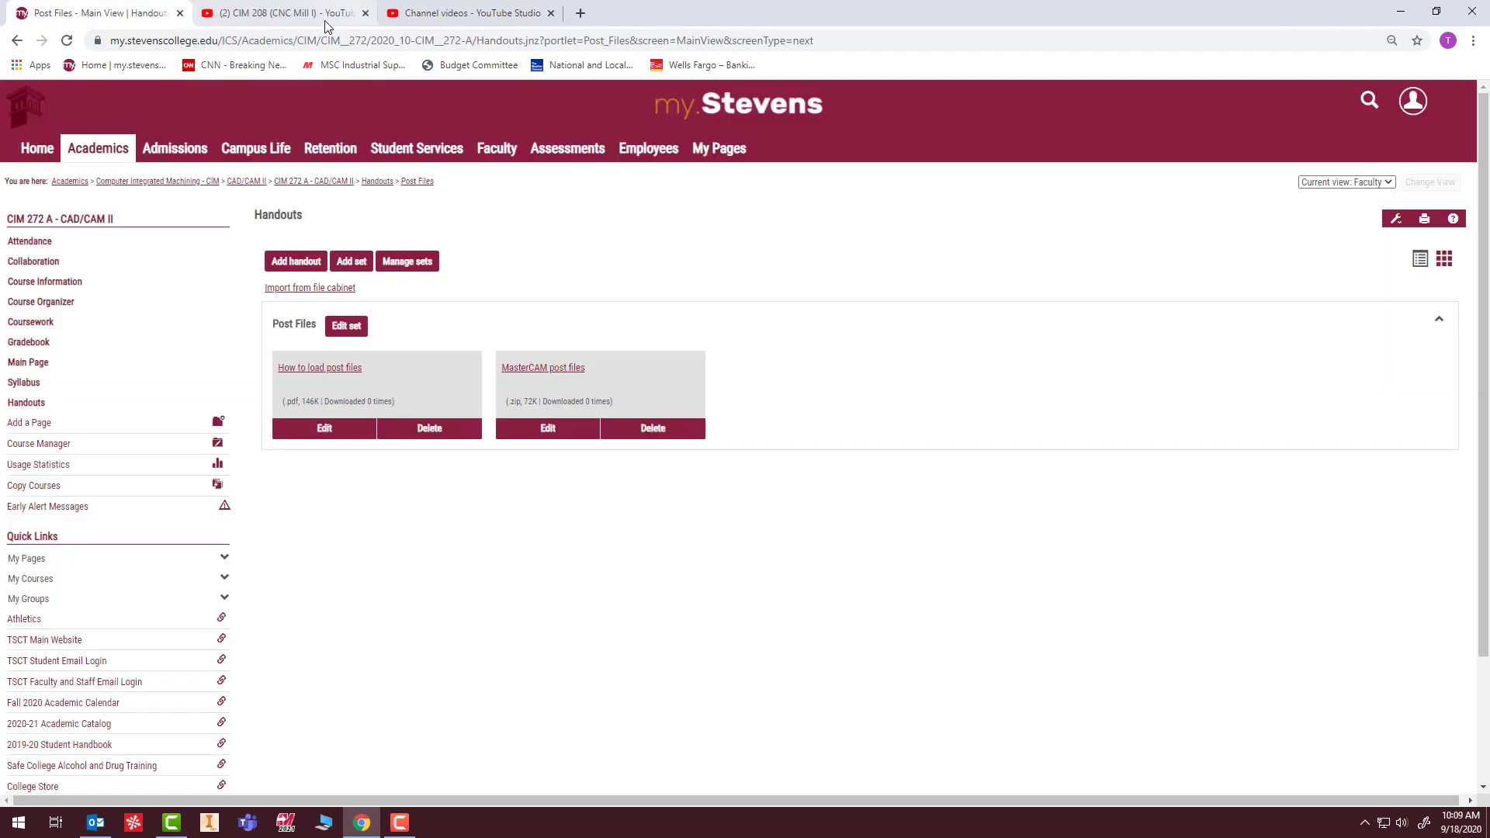
Download the "MasterCAM post files" handout and open the Downloads folder in File Explorer.
{"action": "left_click", "coordinate": [540, 374]}
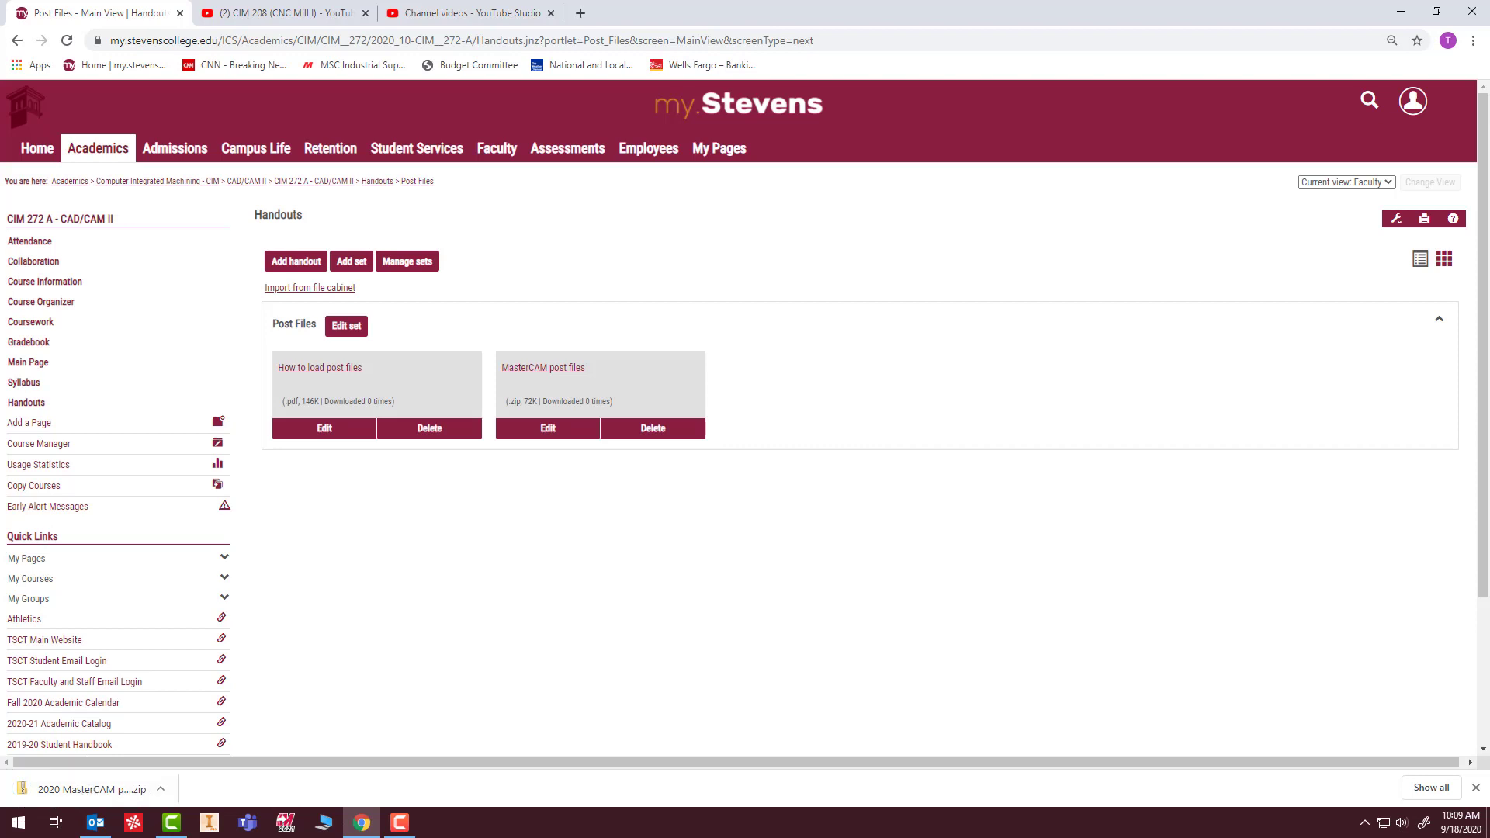
{"action": "key", "text": "super+e"}
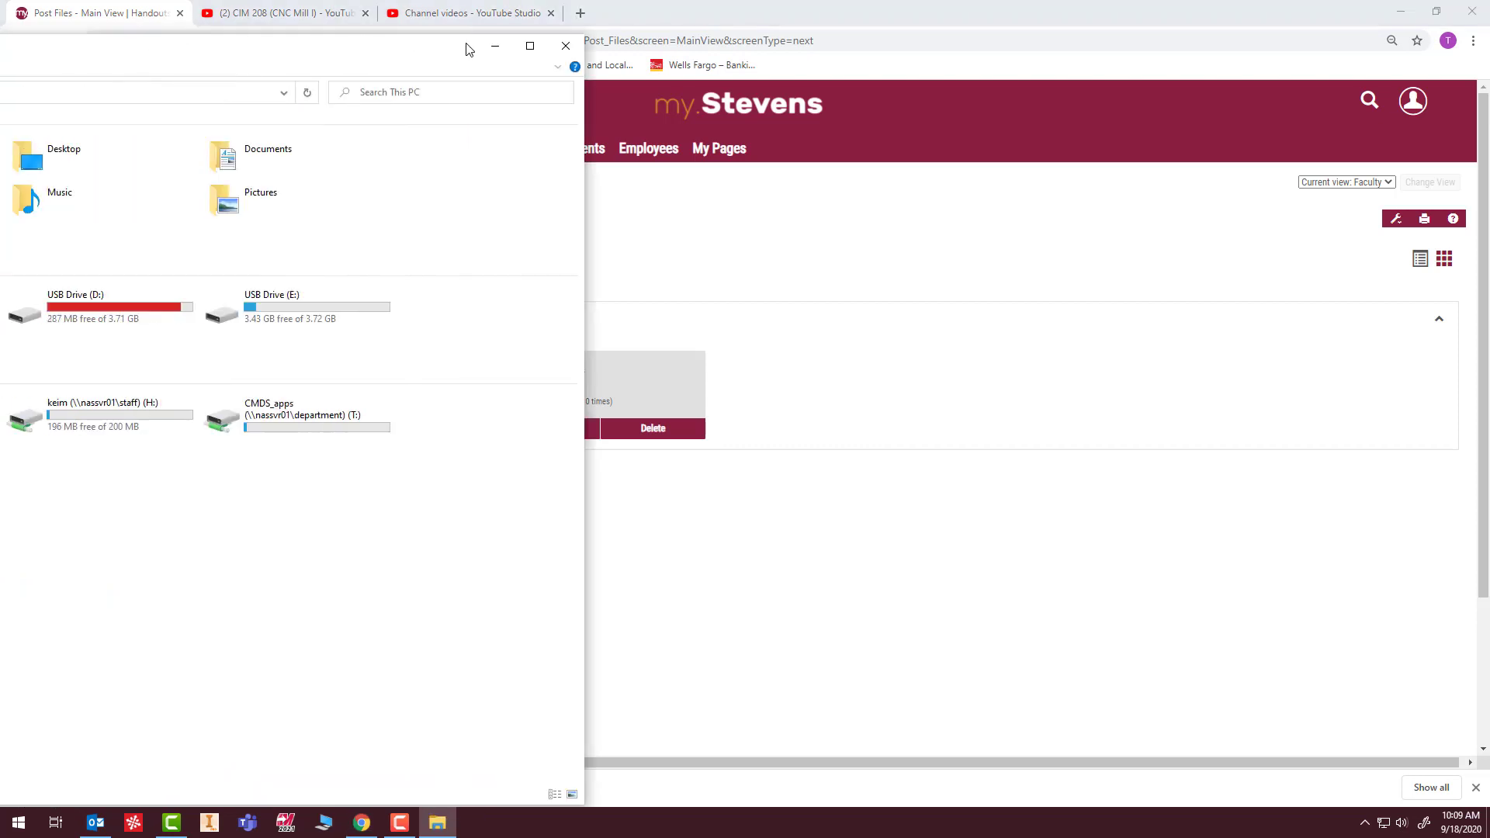
{"action": "left_click_drag", "start_coordinate": [469, 49], "coordinate": [1118, 51]}
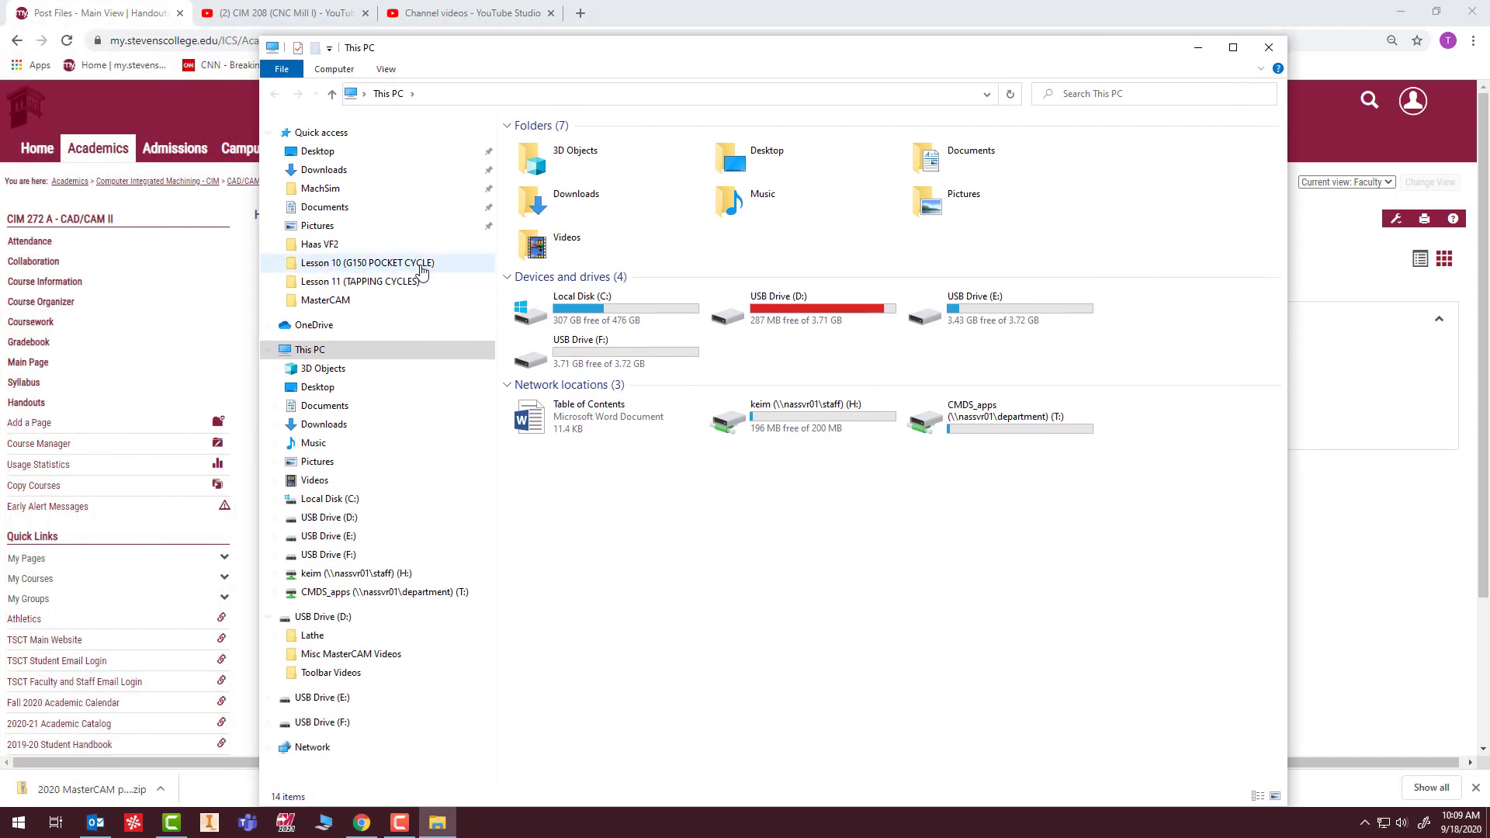
{"action": "left_click", "coordinate": [323, 169]}
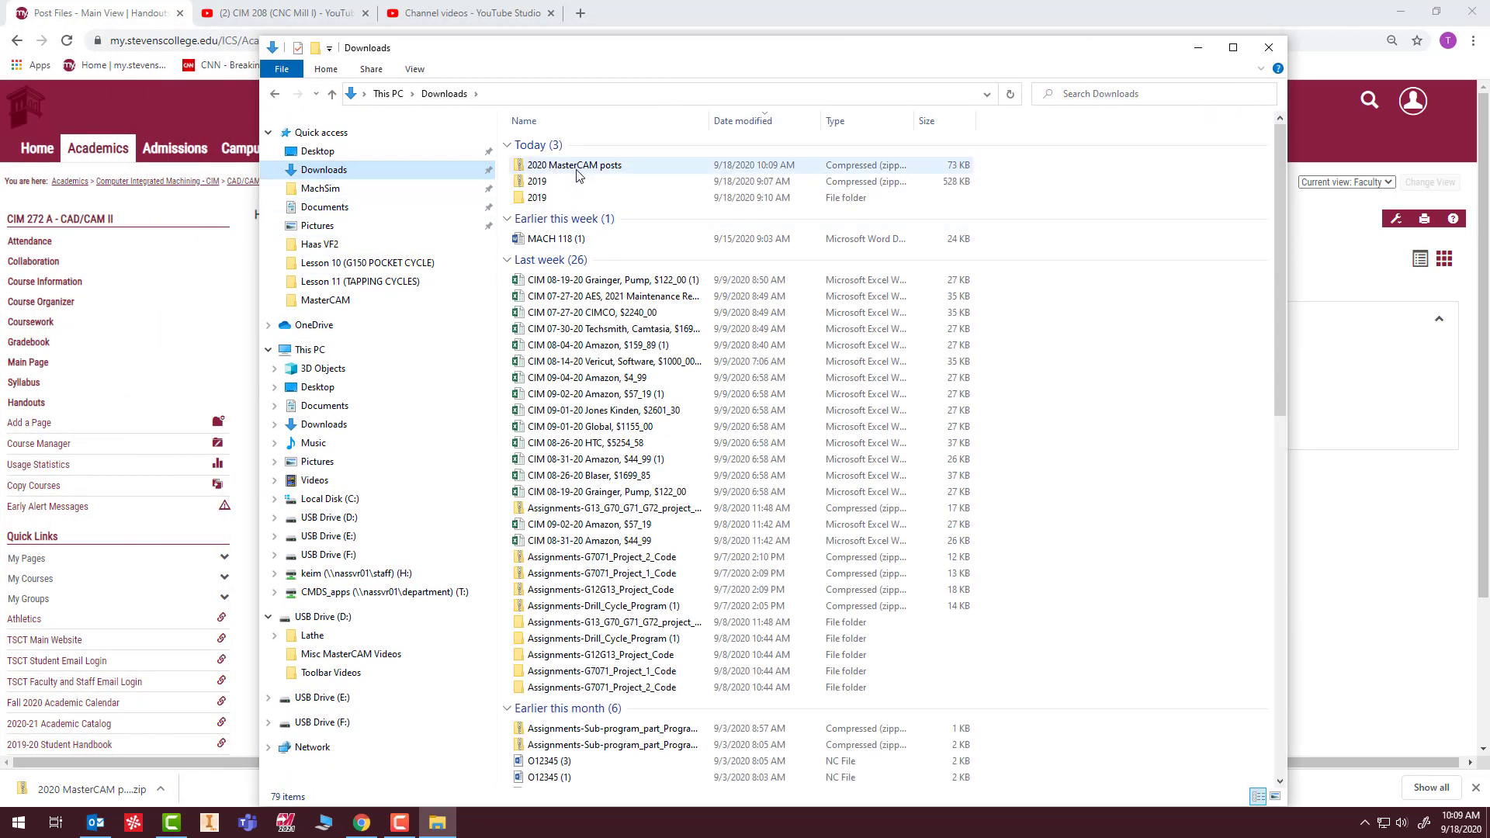
Extract the "2020 MasterCAM posts" archive to its default folder in Downloads and open the extracted 2020 folder.
{"action": "left_click", "coordinate": [557, 164]}
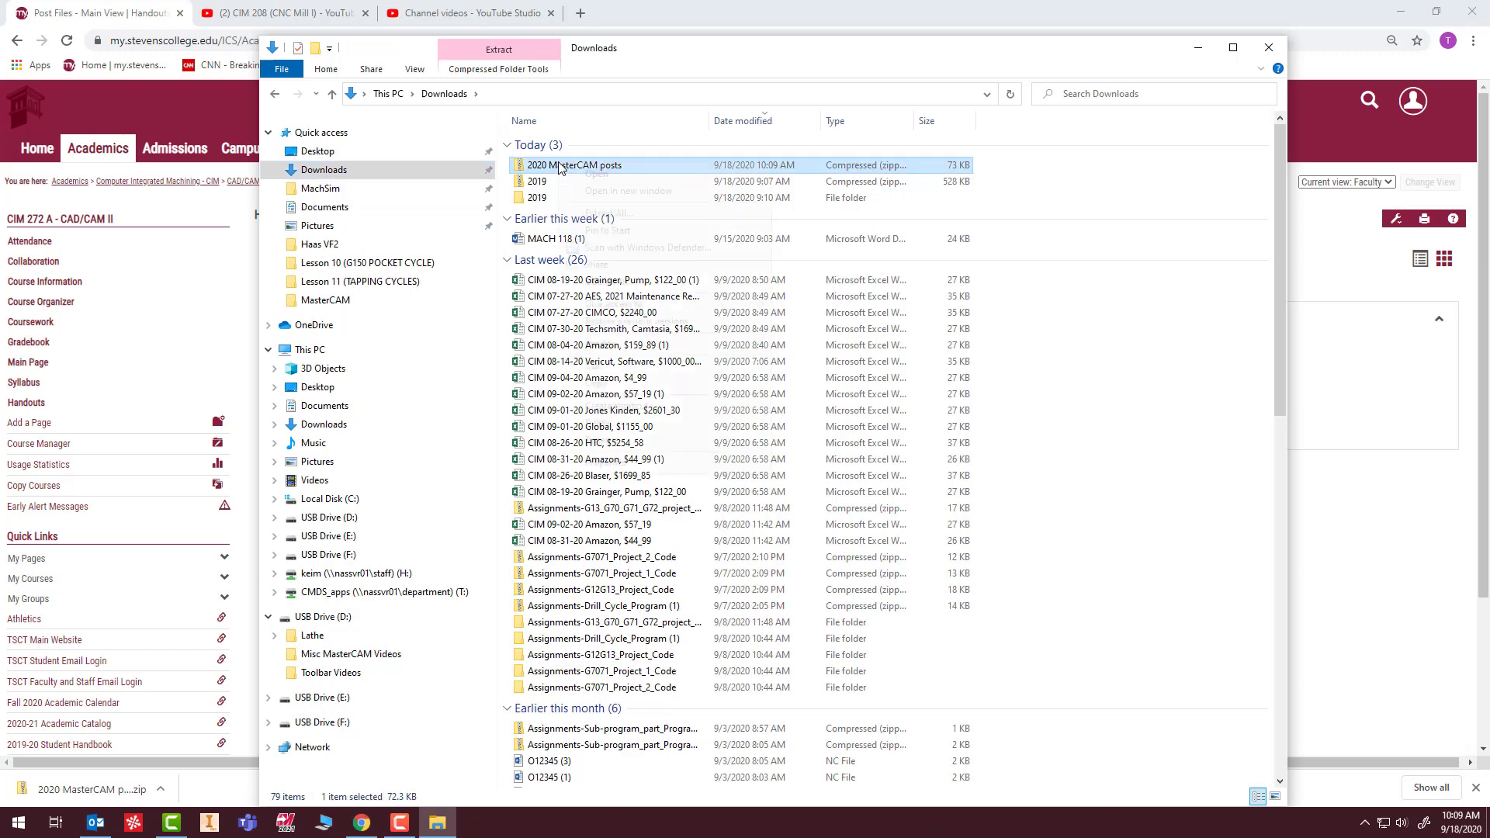
{"action": "right_click", "coordinate": [557, 163]}
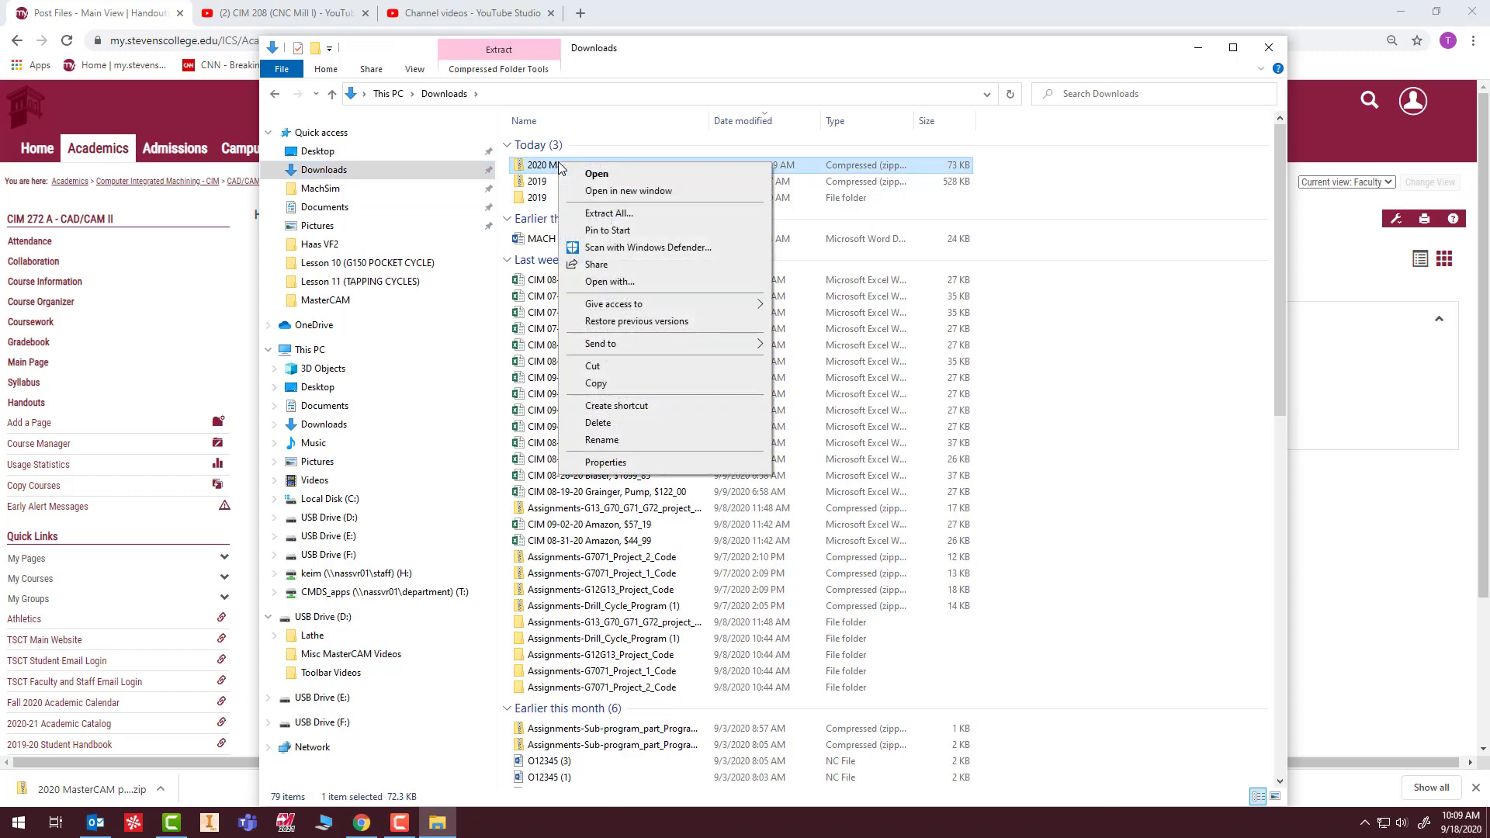
{"action": "left_click", "coordinate": [641, 214]}
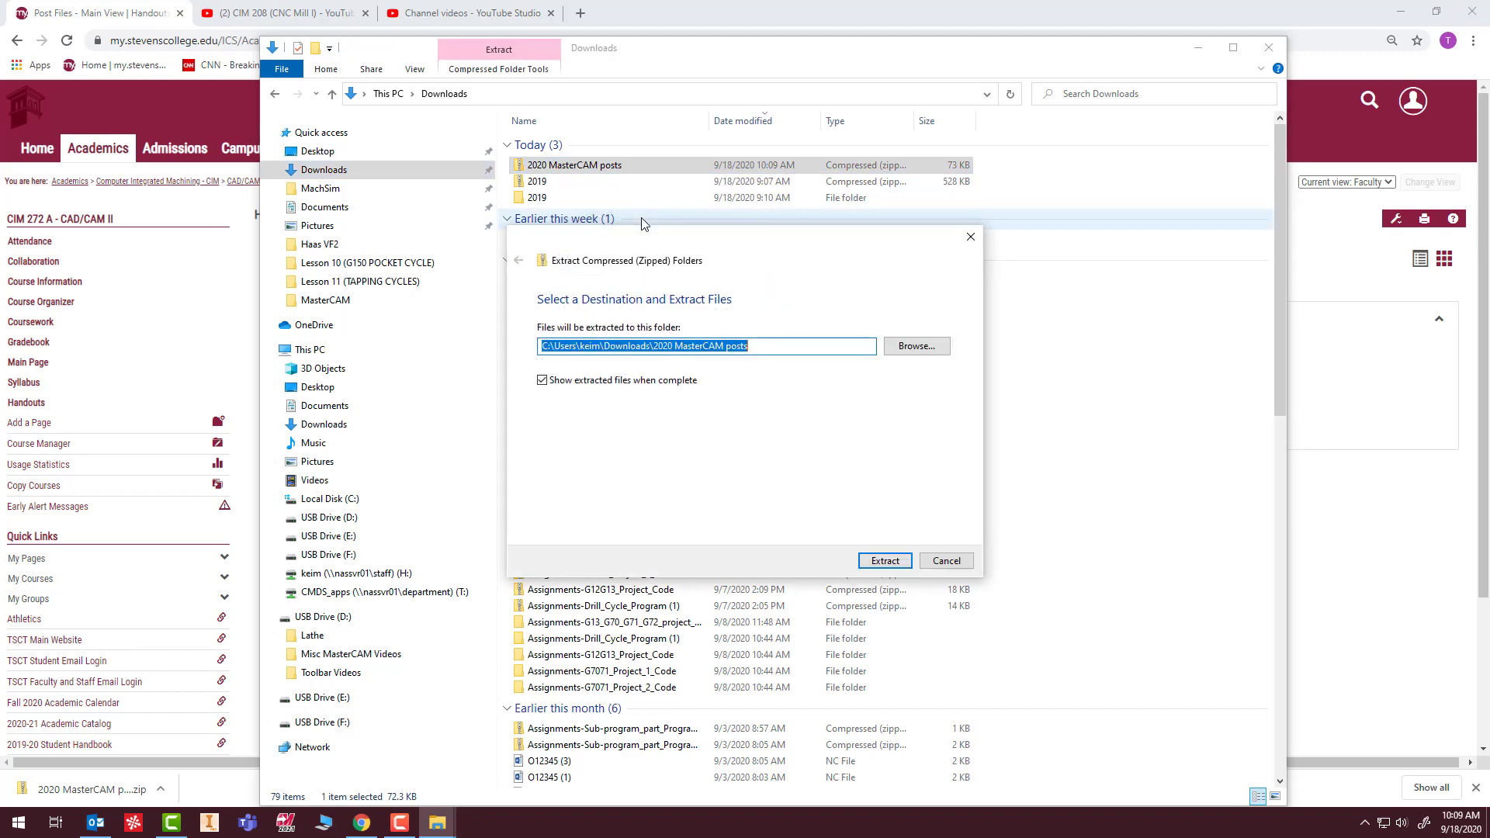
{"action": "left_click", "coordinate": [885, 559]}
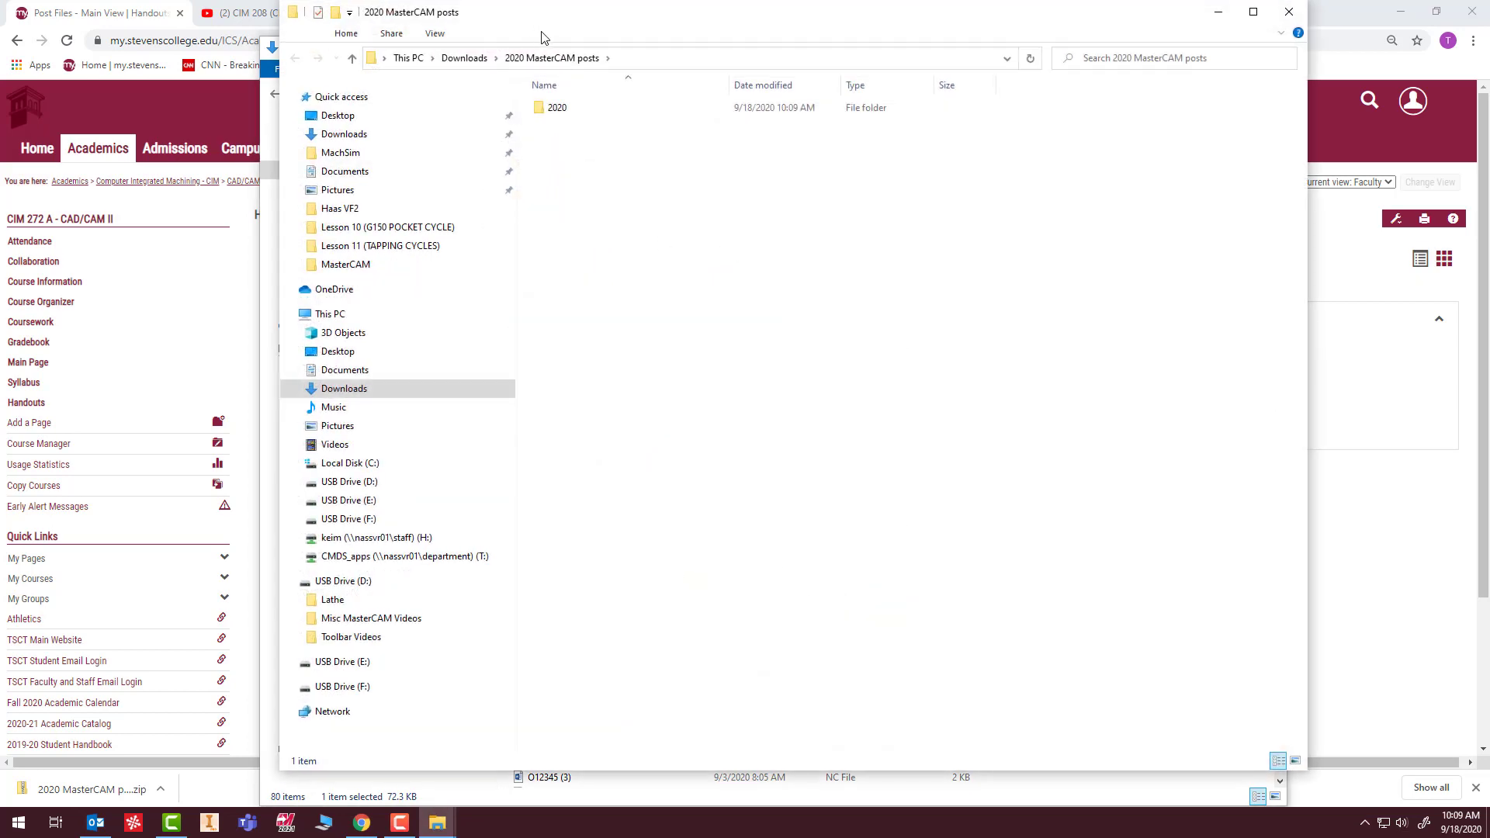
{"action": "left_click_drag", "start_coordinate": [564, 24], "coordinate": [634, 63]}
{"action": "left_click", "coordinate": [614, 149]}
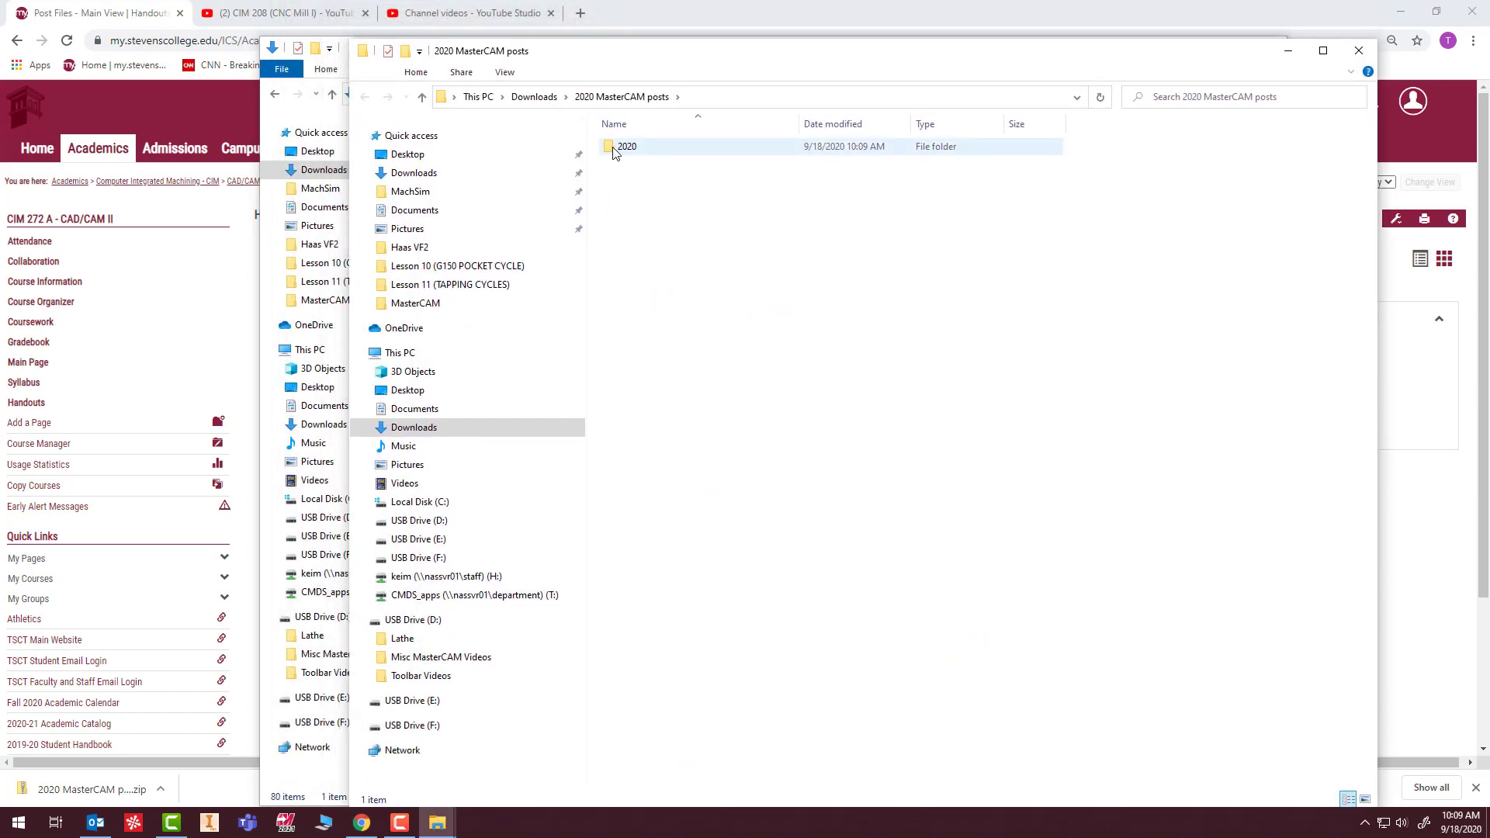
{"action": "double_click", "coordinate": [613, 149]}
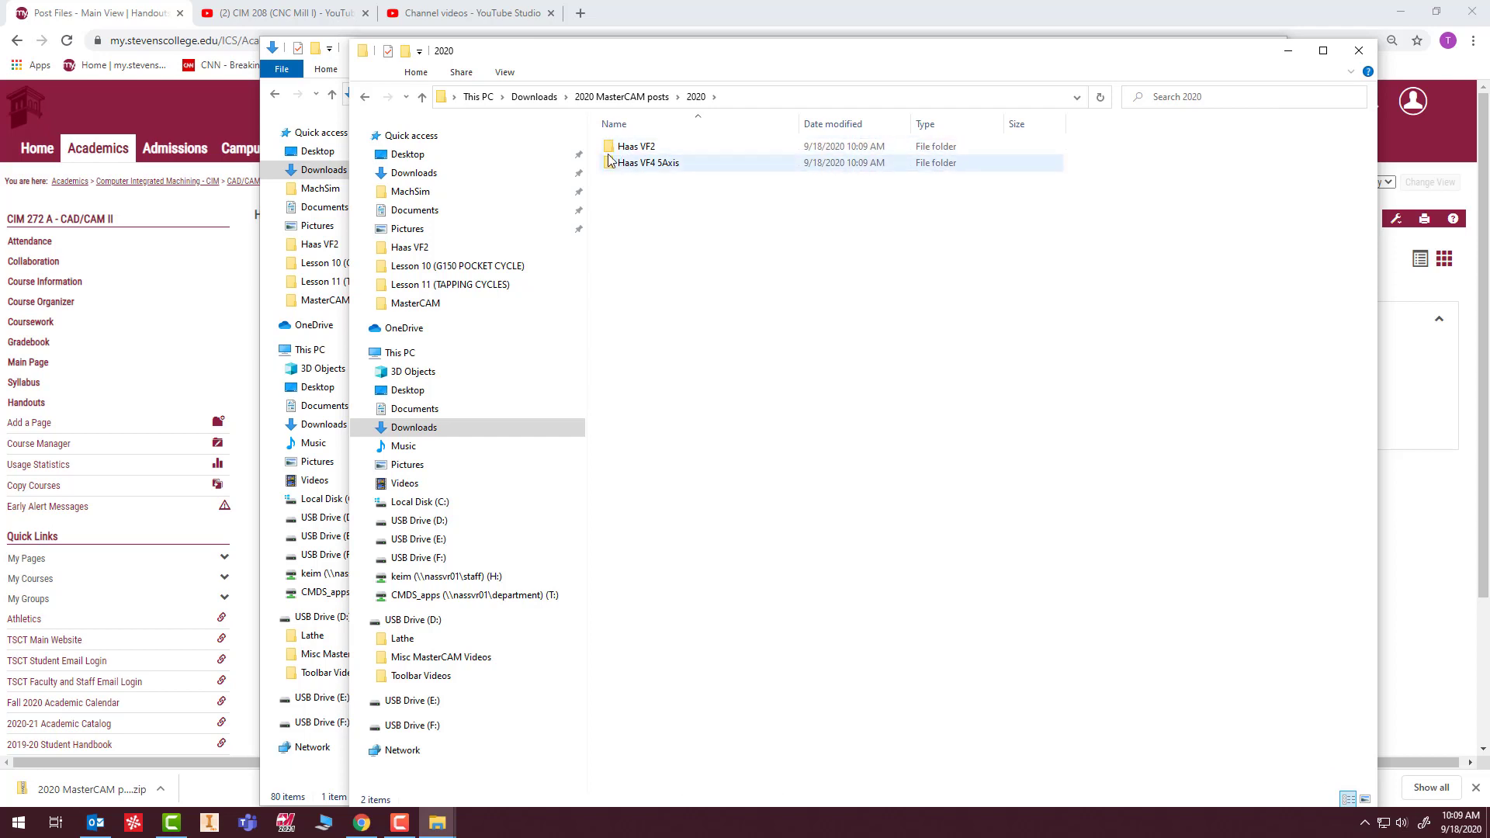
Minimize the Downloads window, and place the 2020 folder window along the left side of the screen, narrowed to under half its width.
{"action": "left_click_drag", "start_coordinate": [677, 62], "coordinate": [890, 59]}
{"action": "left_click_drag", "start_coordinate": [481, 80], "coordinate": [364, 82]}
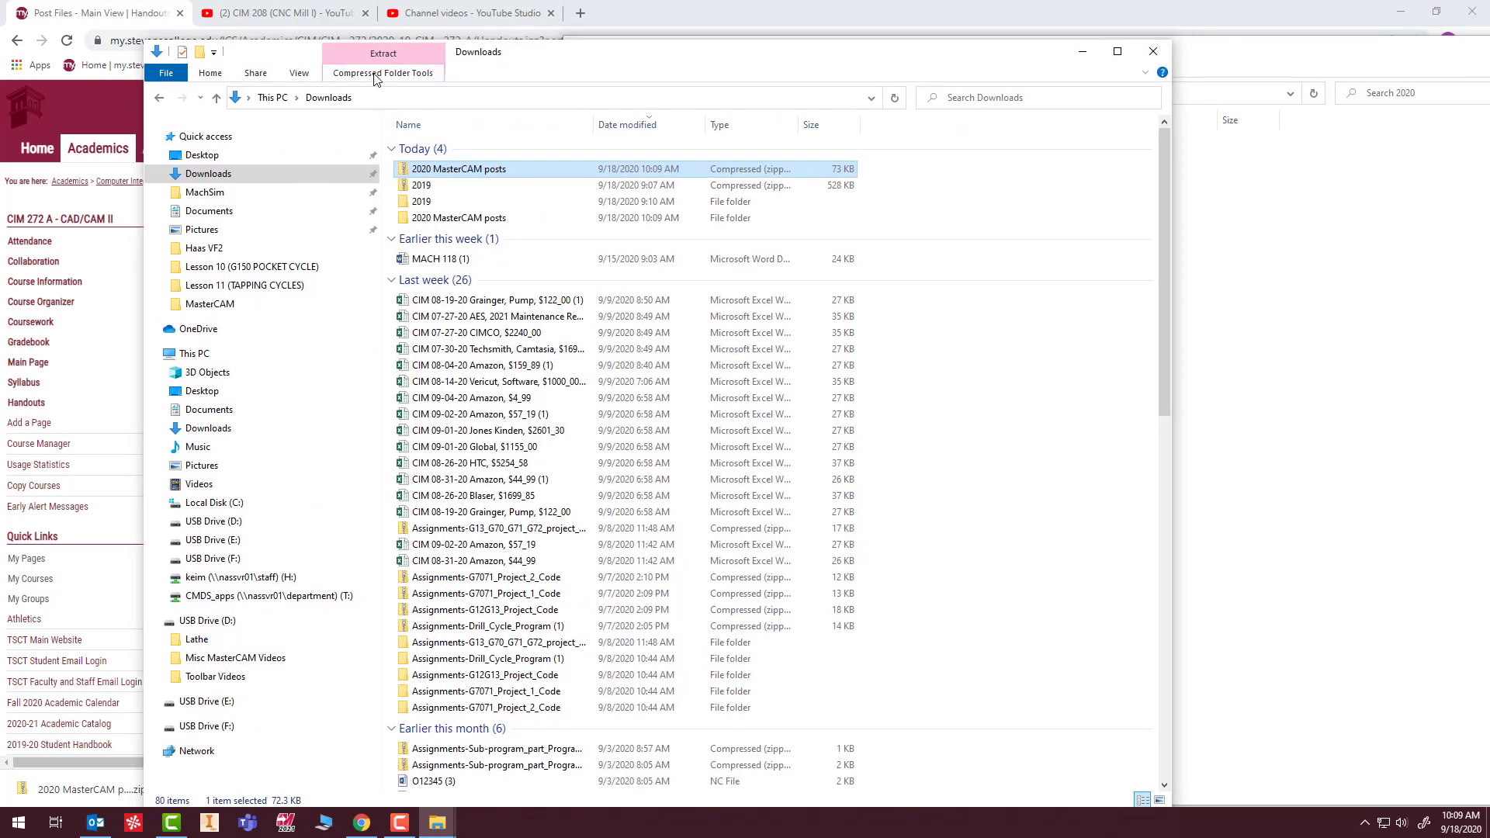
{"action": "left_click", "coordinate": [1084, 53]}
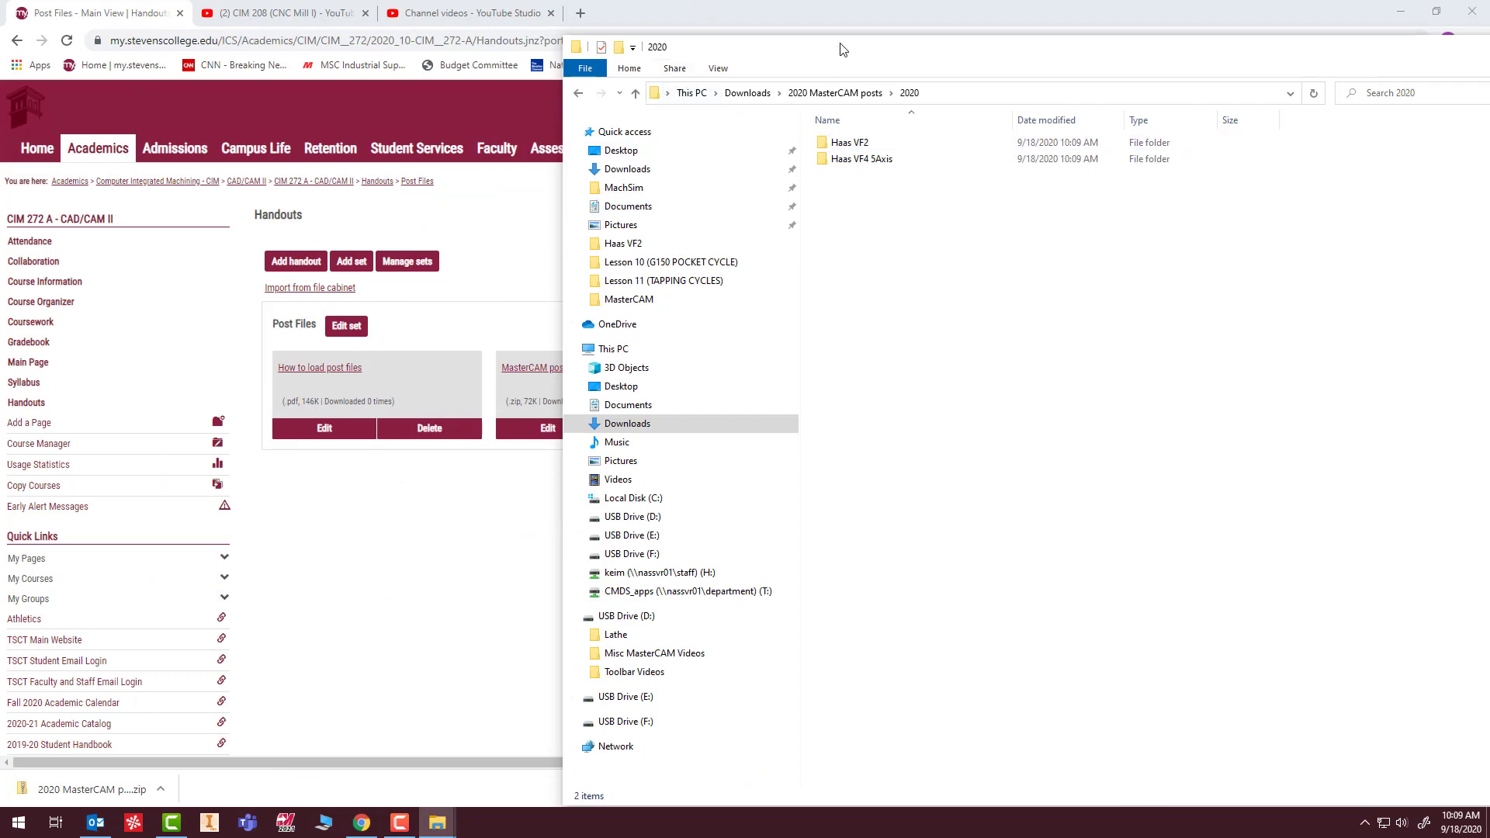
{"action": "left_click_drag", "start_coordinate": [838, 48], "coordinate": [280, 46]}
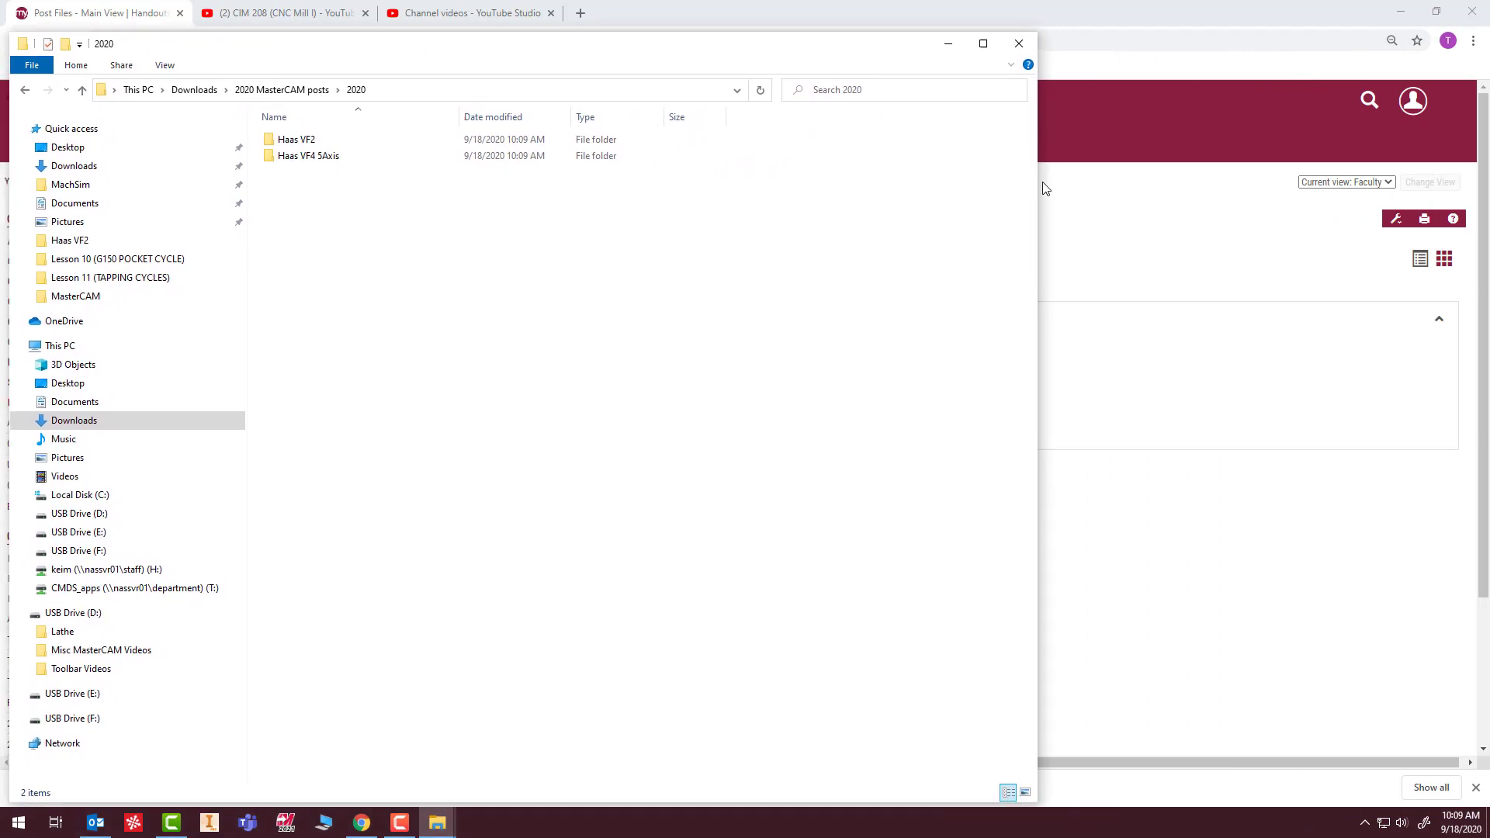
{"action": "left_click_drag", "start_coordinate": [1040, 184], "coordinate": [560, 222]}
{"action": "left_click_drag", "start_coordinate": [246, 278], "coordinate": [197, 279]}
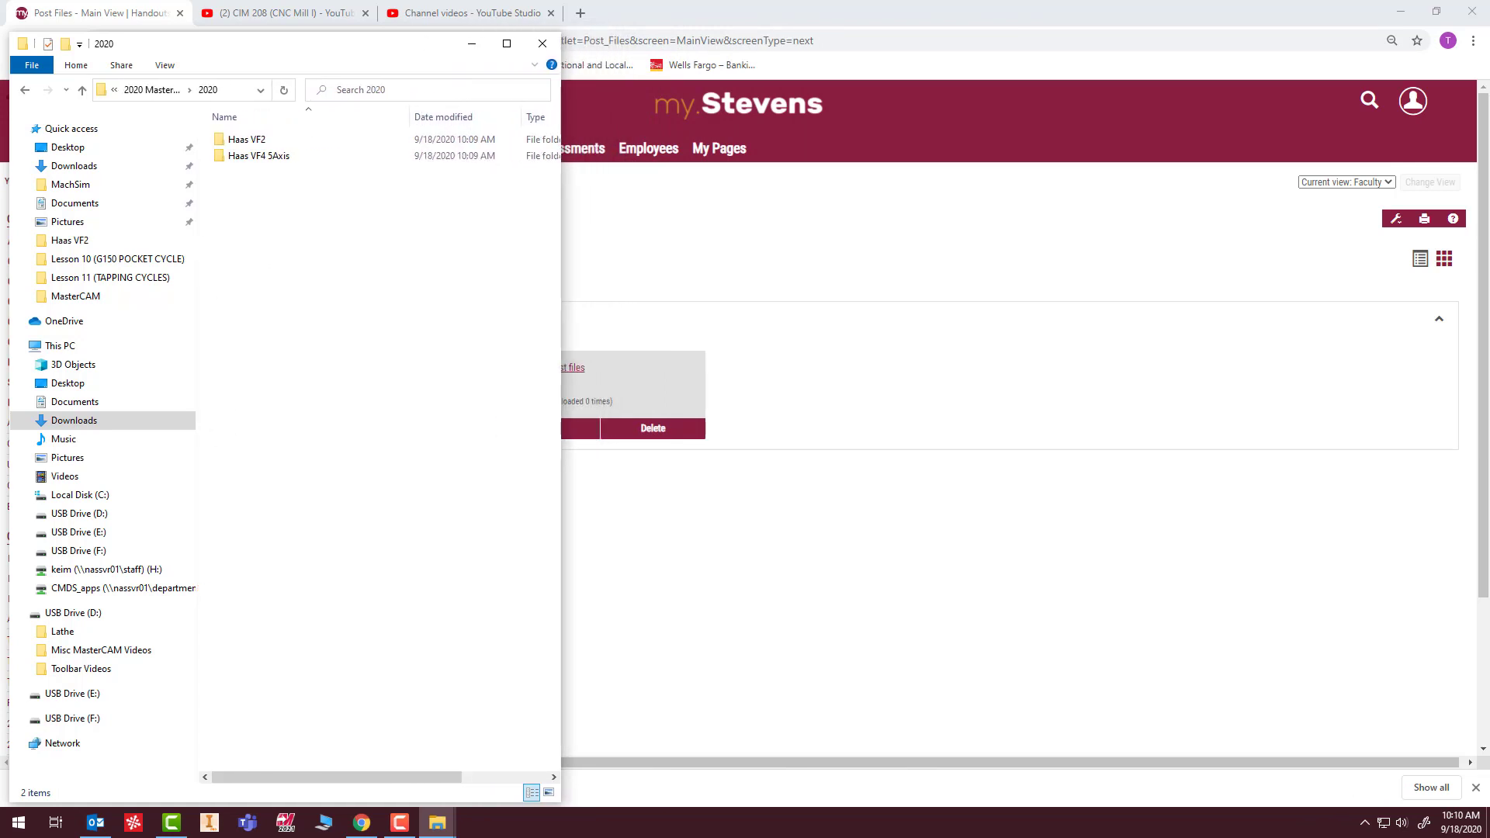
Open a second File Explorer window, place it beside the 2020 folder window and widen it slightly.
{"action": "right_click", "coordinate": [437, 823]}
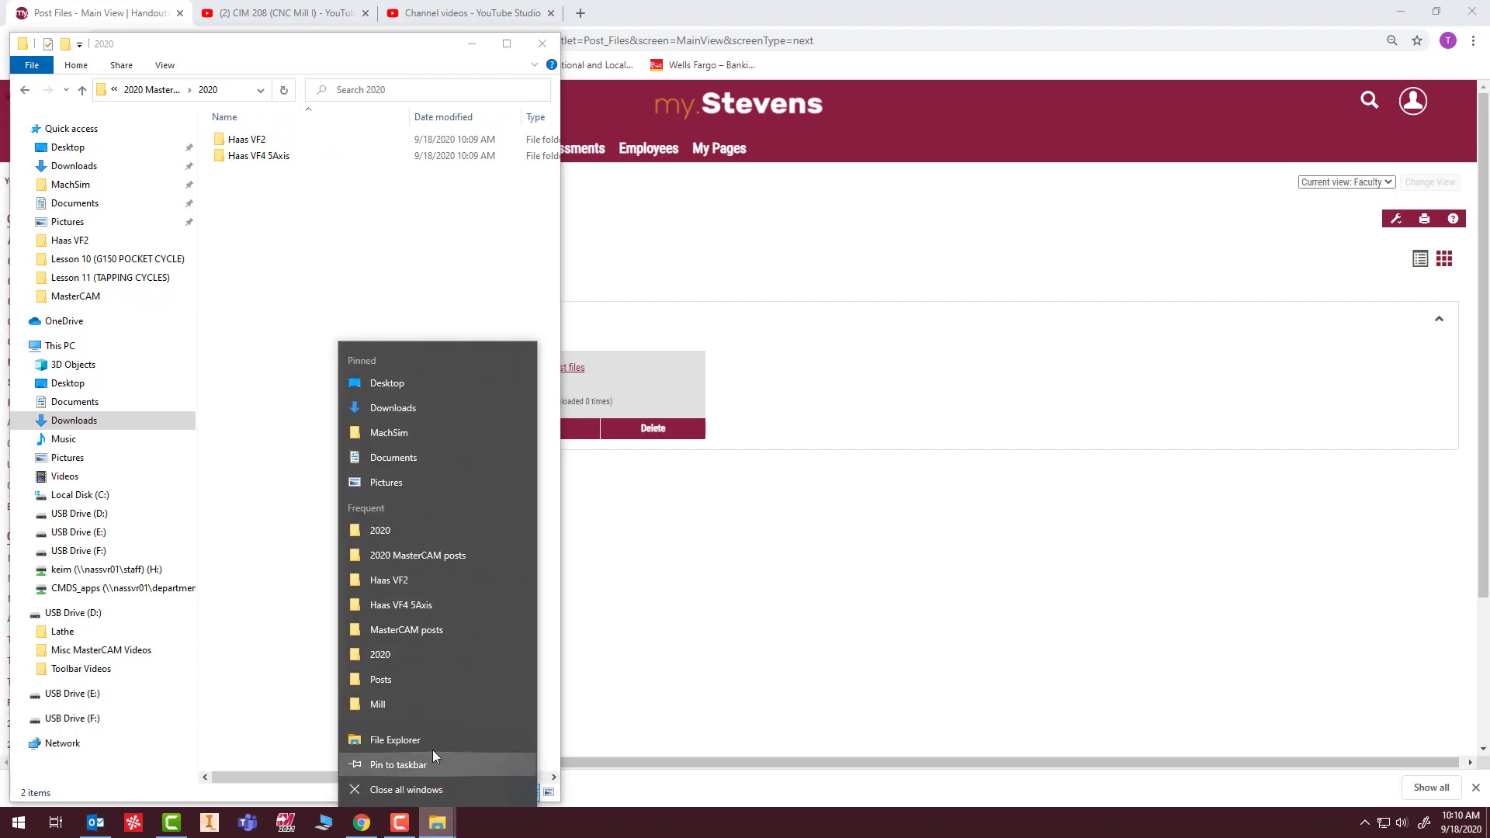
{"action": "left_click", "coordinate": [396, 740]}
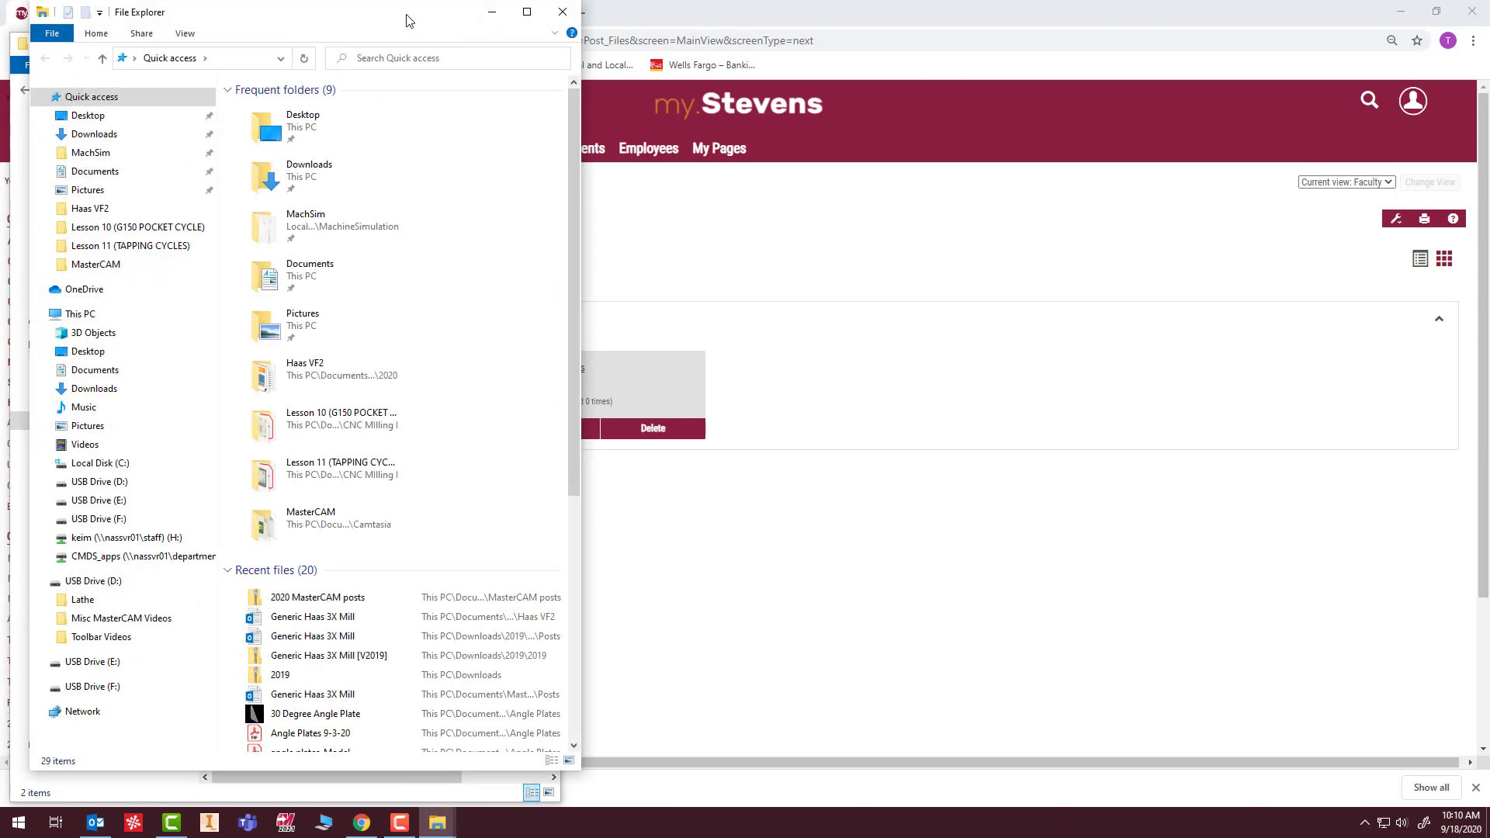
{"action": "left_click_drag", "start_coordinate": [406, 16], "coordinate": [972, 38]}
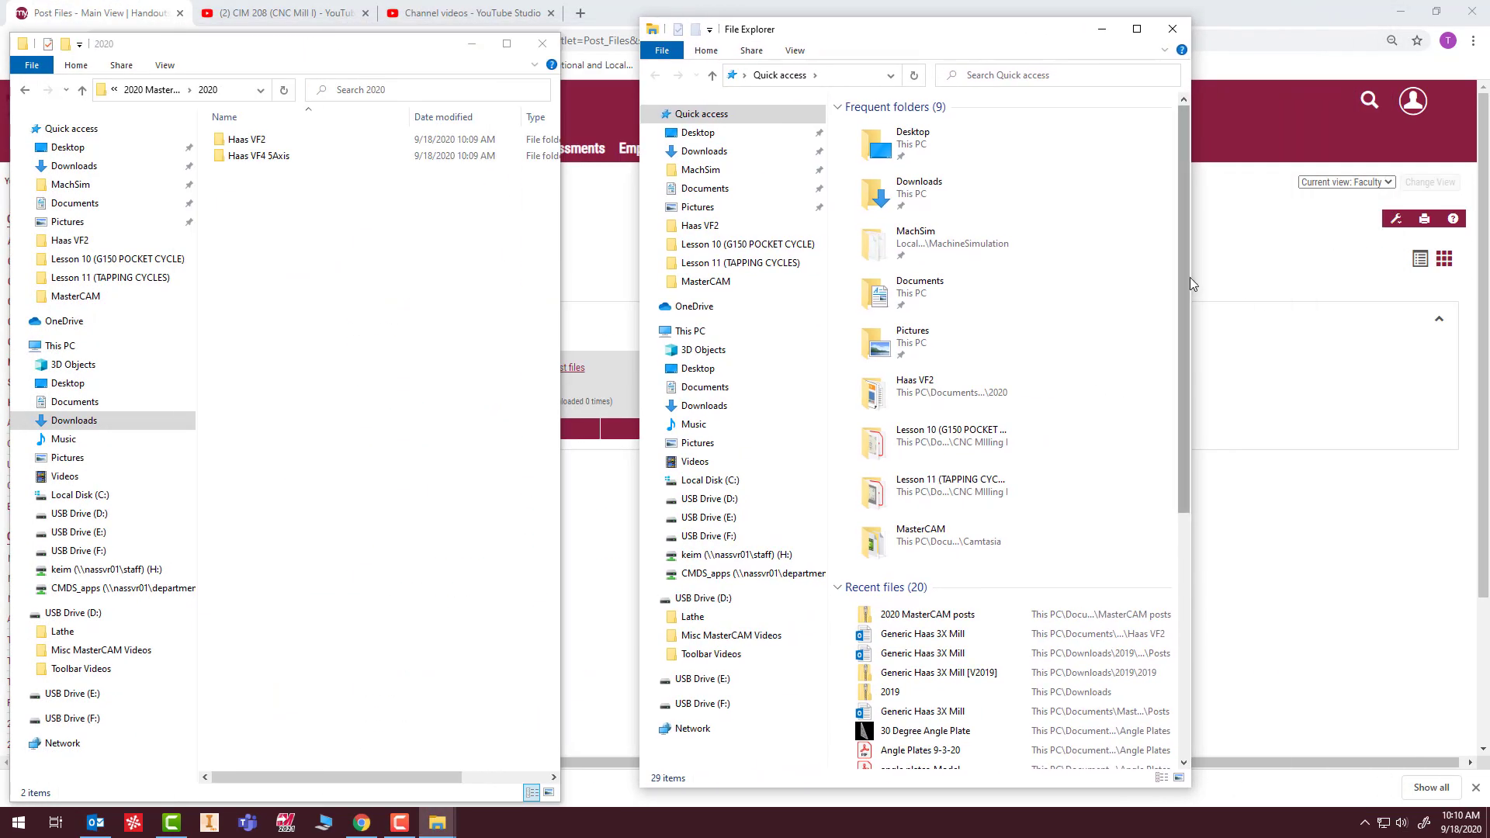
{"action": "left_click_drag", "start_coordinate": [1207, 276], "coordinate": [1271, 276]}
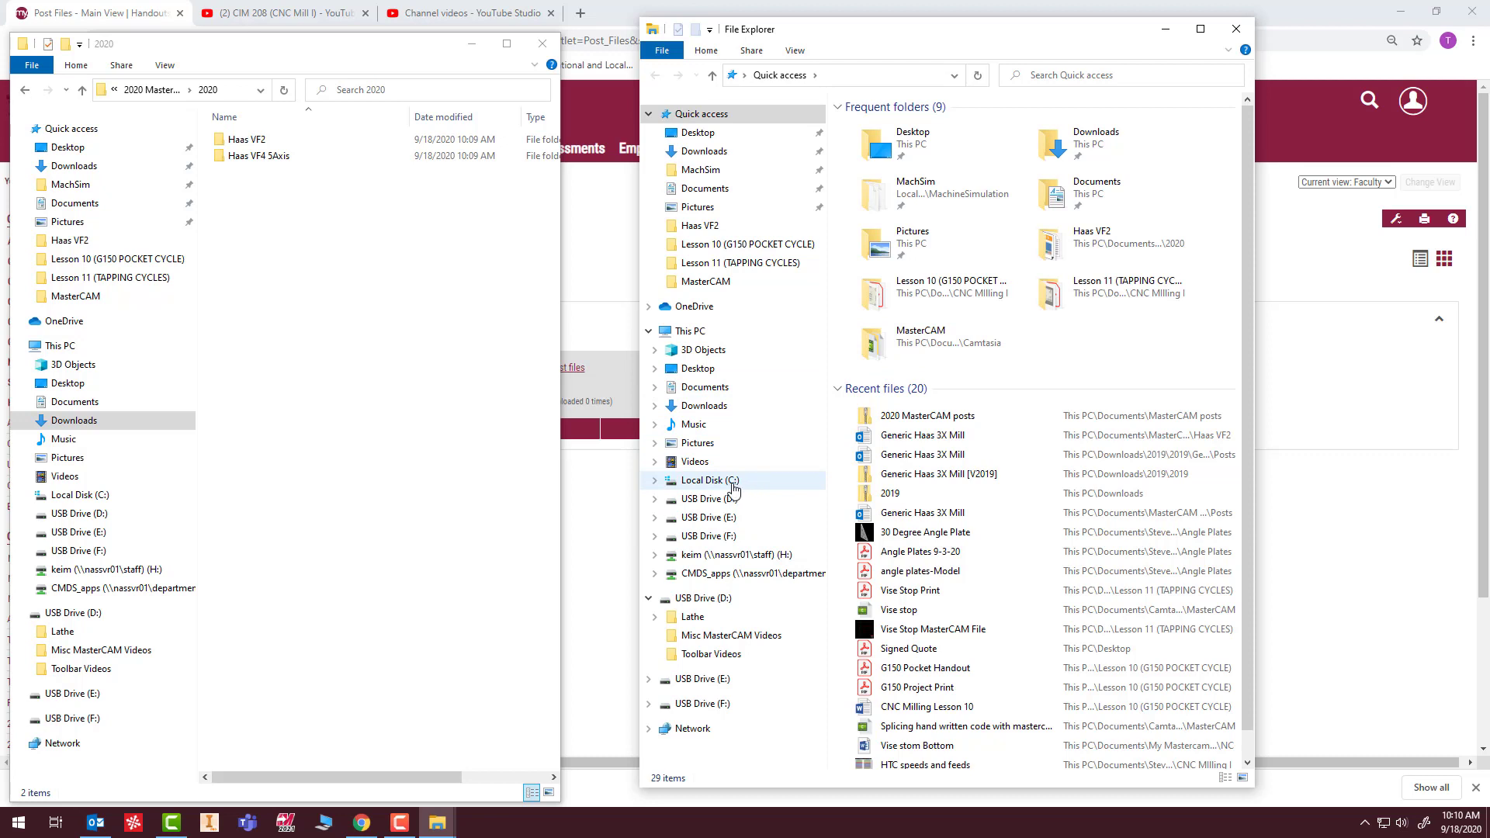
In the second File Explorer window, go to C:\Users\Public\Public Documents\Shared Mastercam 2021\CNC_MACHINES.
{"action": "left_click", "coordinate": [707, 485]}
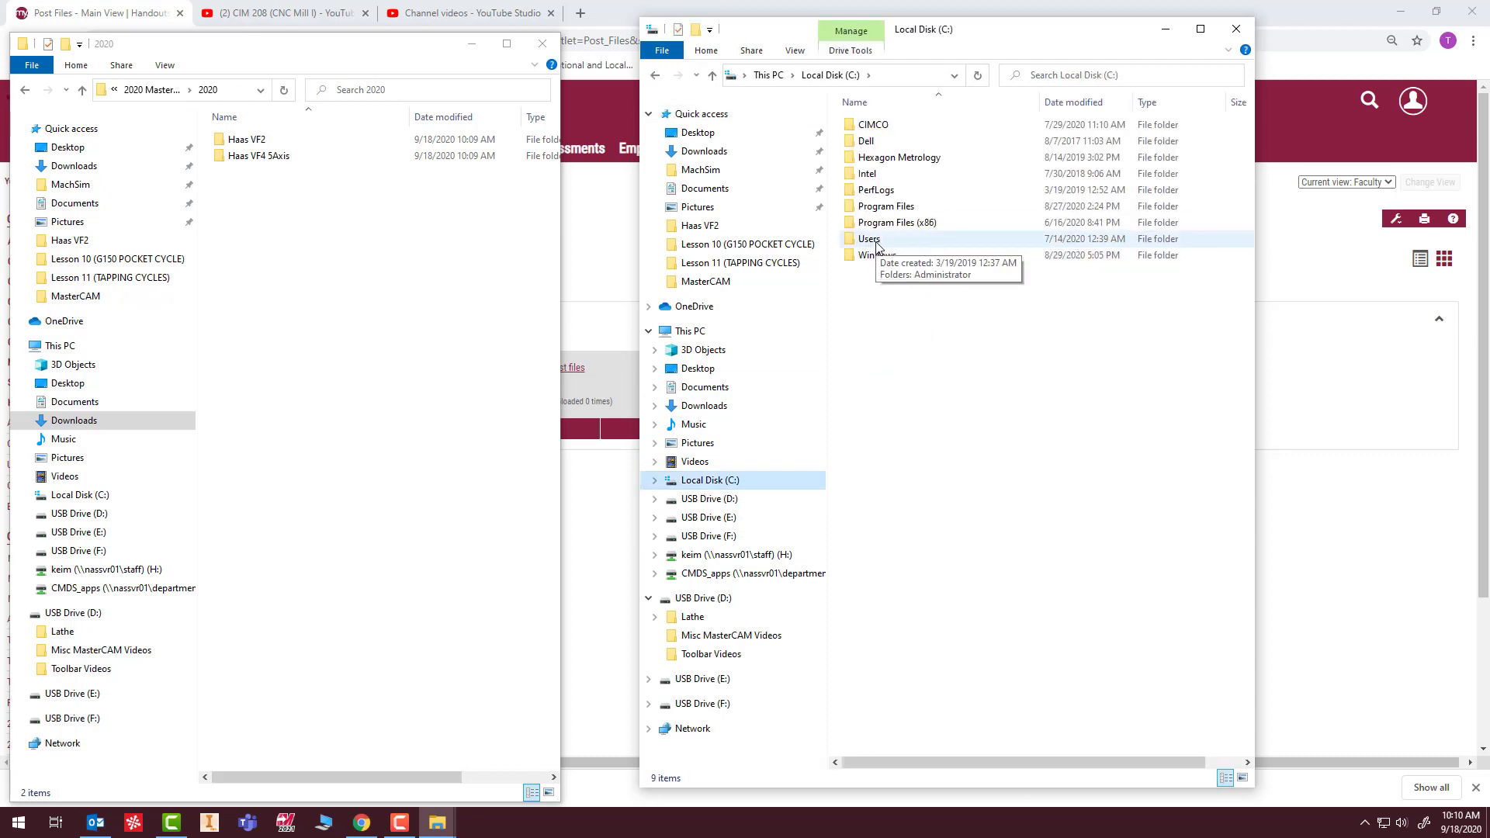
{"action": "double_click", "coordinate": [869, 239]}
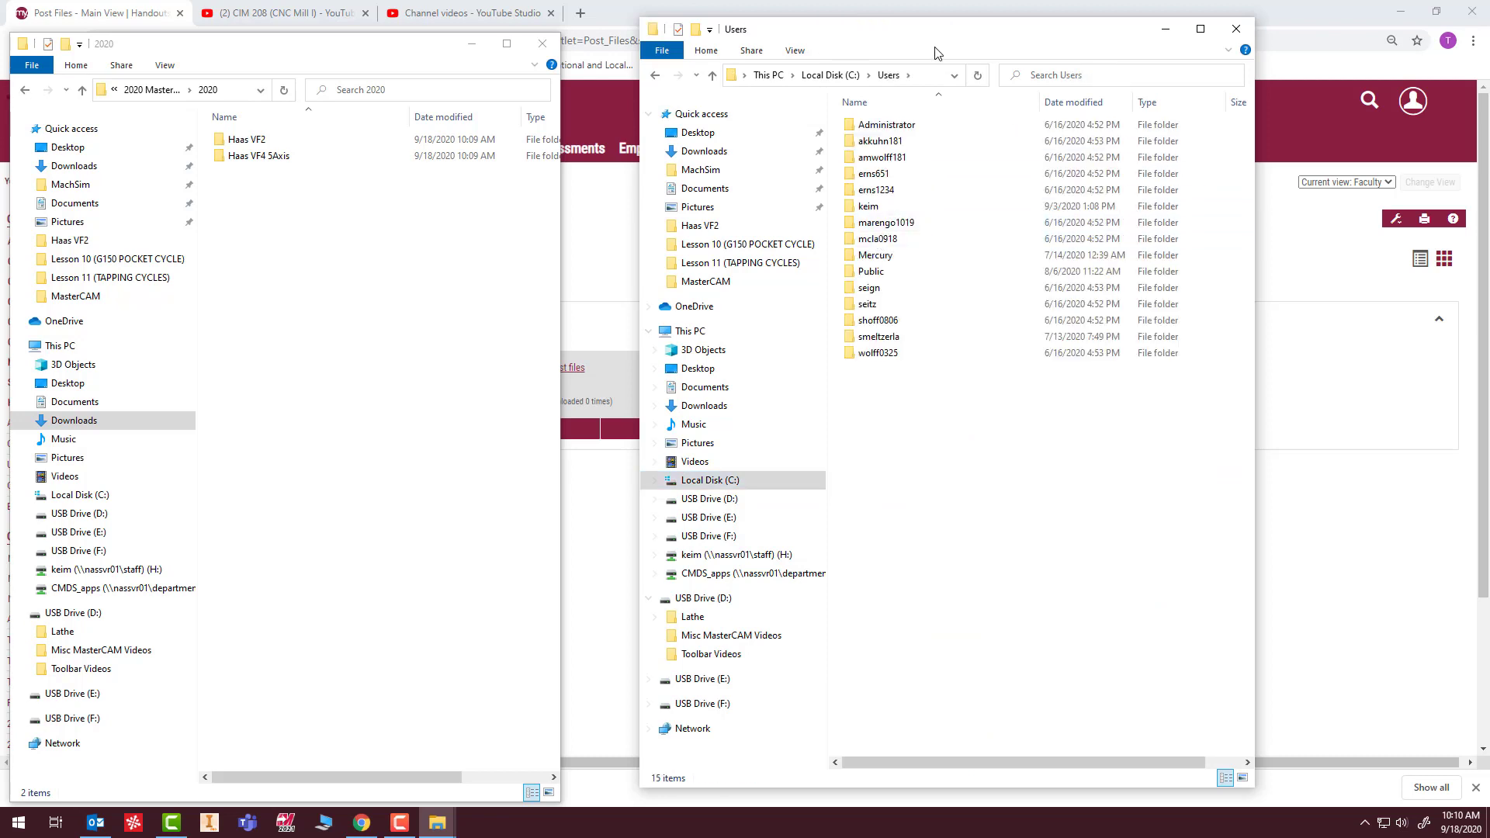
{"action": "double_click", "coordinate": [870, 273]}
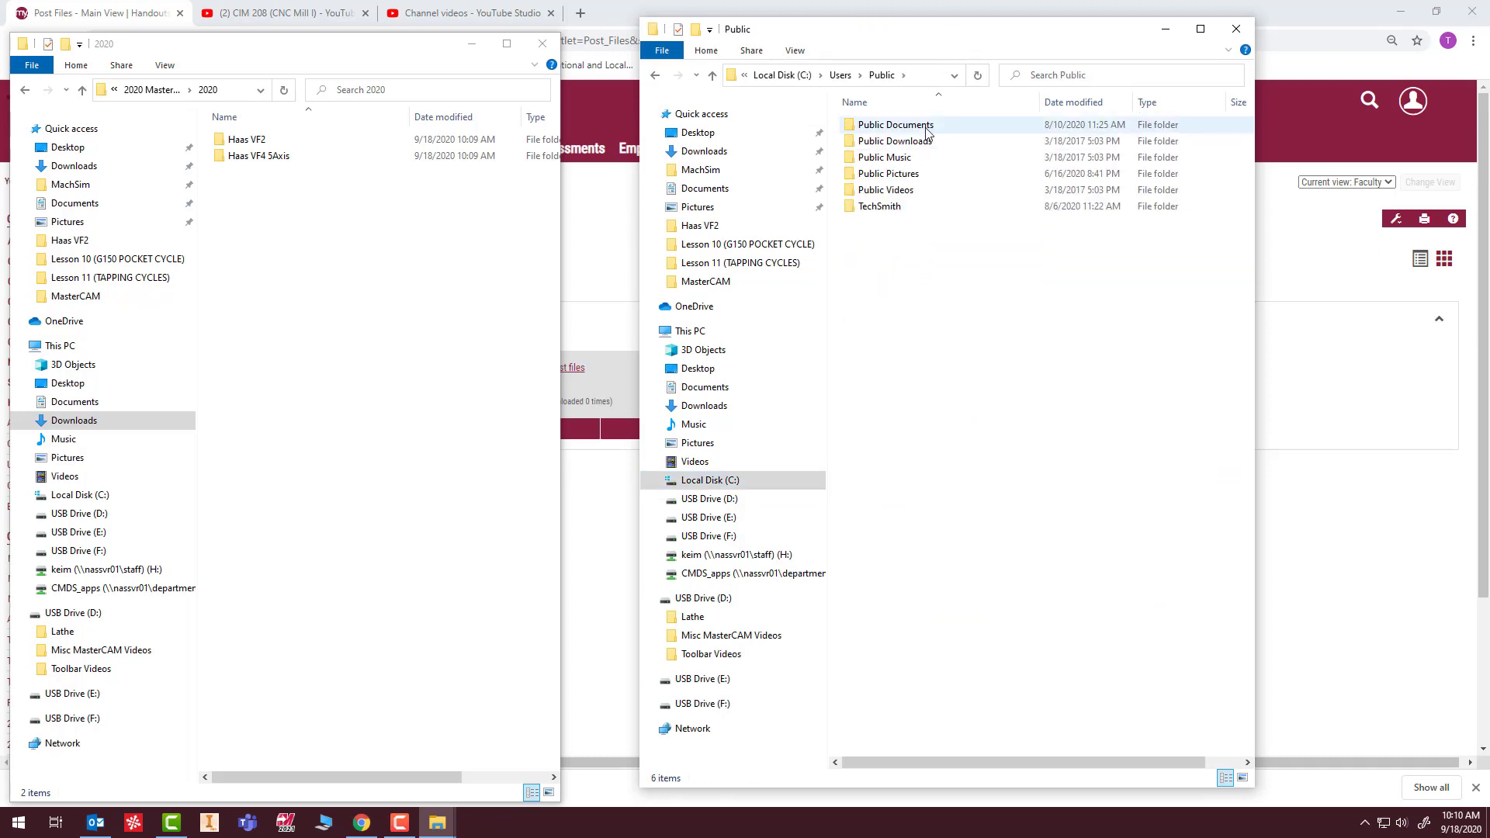
{"action": "double_click", "coordinate": [896, 125]}
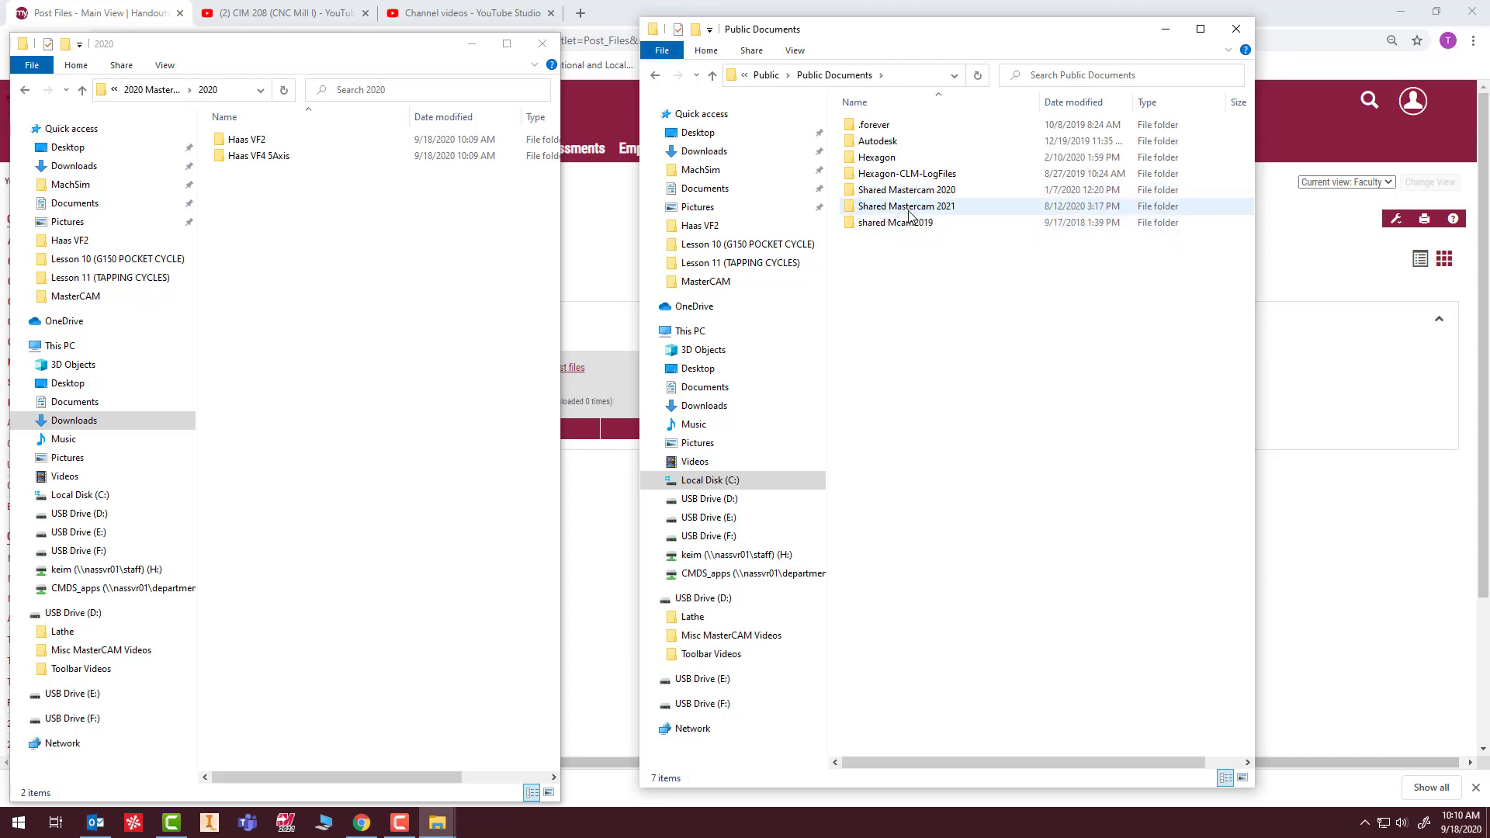
{"action": "mouse_move", "coordinate": [923, 215]}
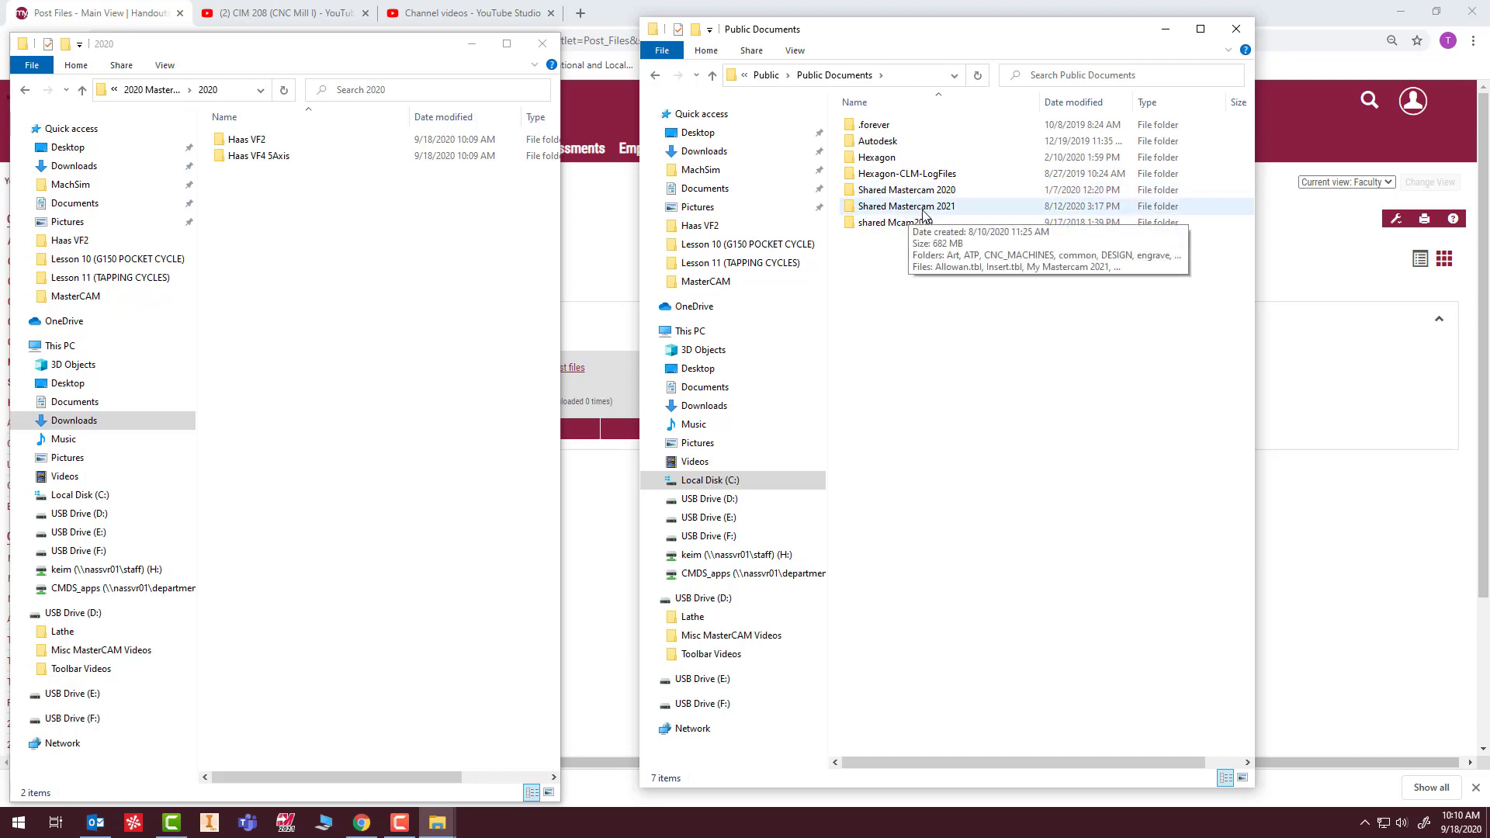
{"action": "double_click", "coordinate": [923, 215]}
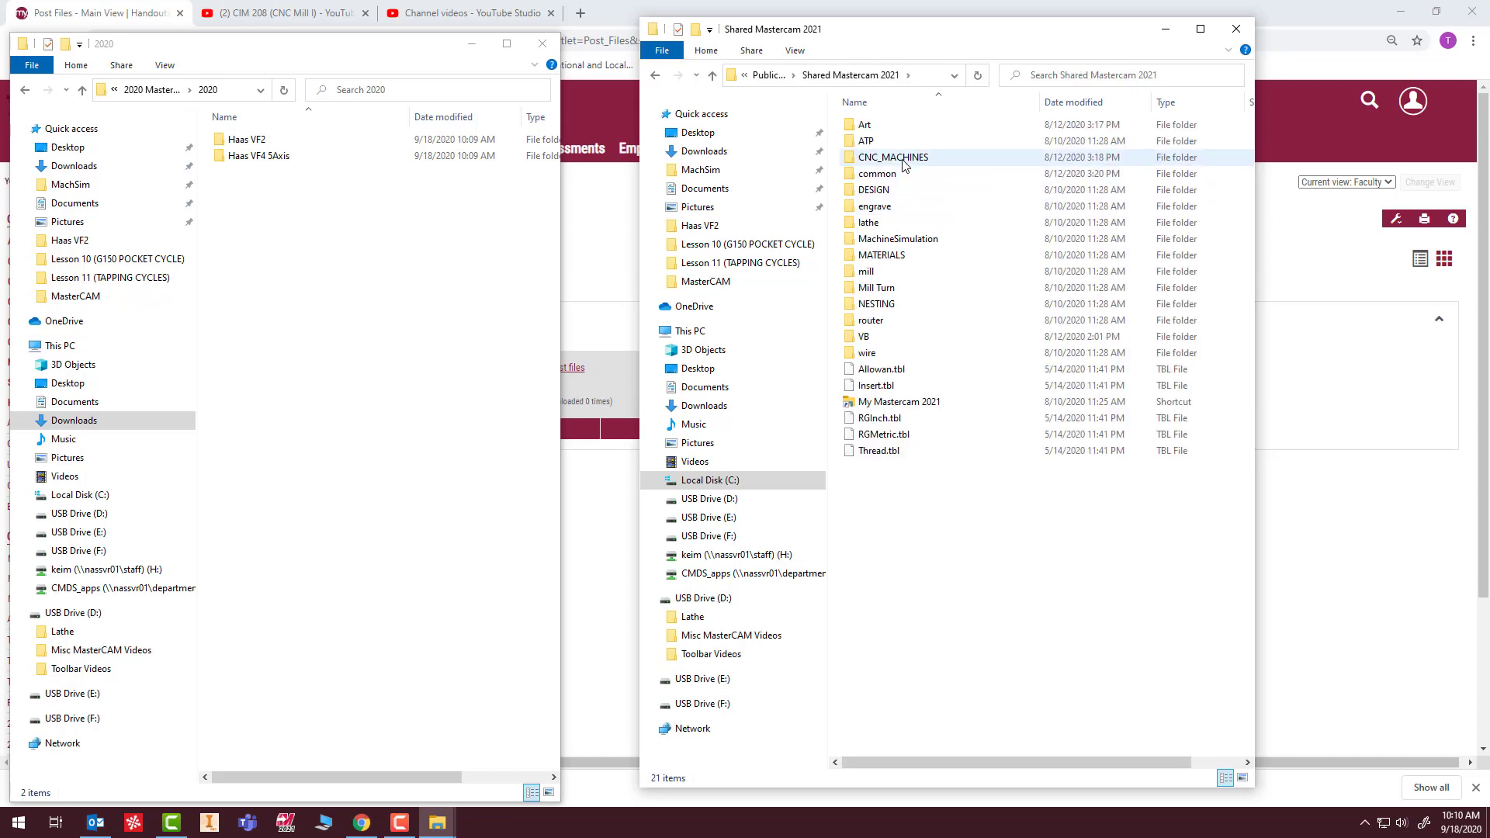
{"action": "mouse_move", "coordinate": [890, 163]}
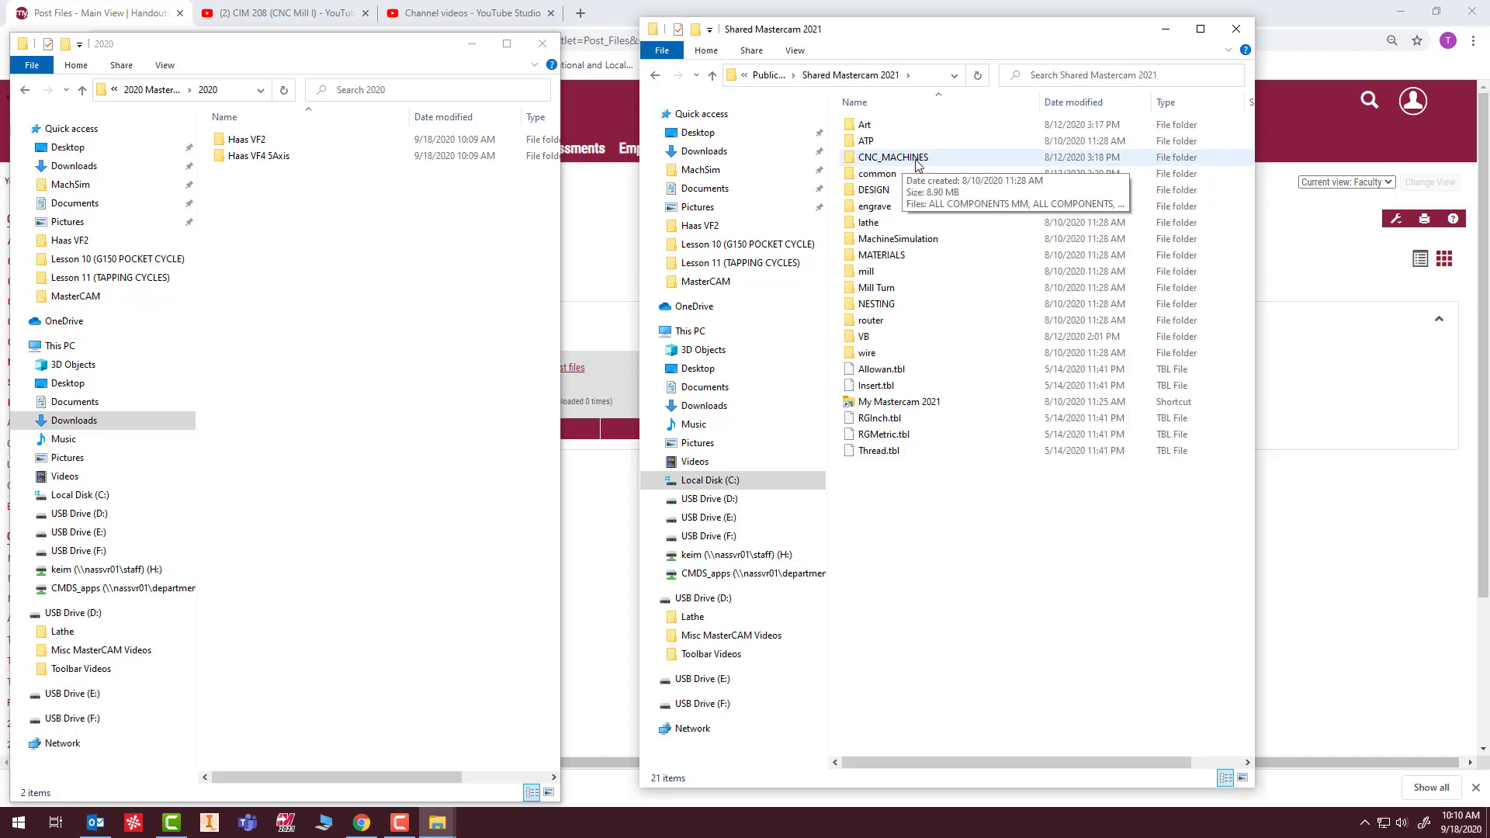
{"action": "double_click", "coordinate": [921, 160]}
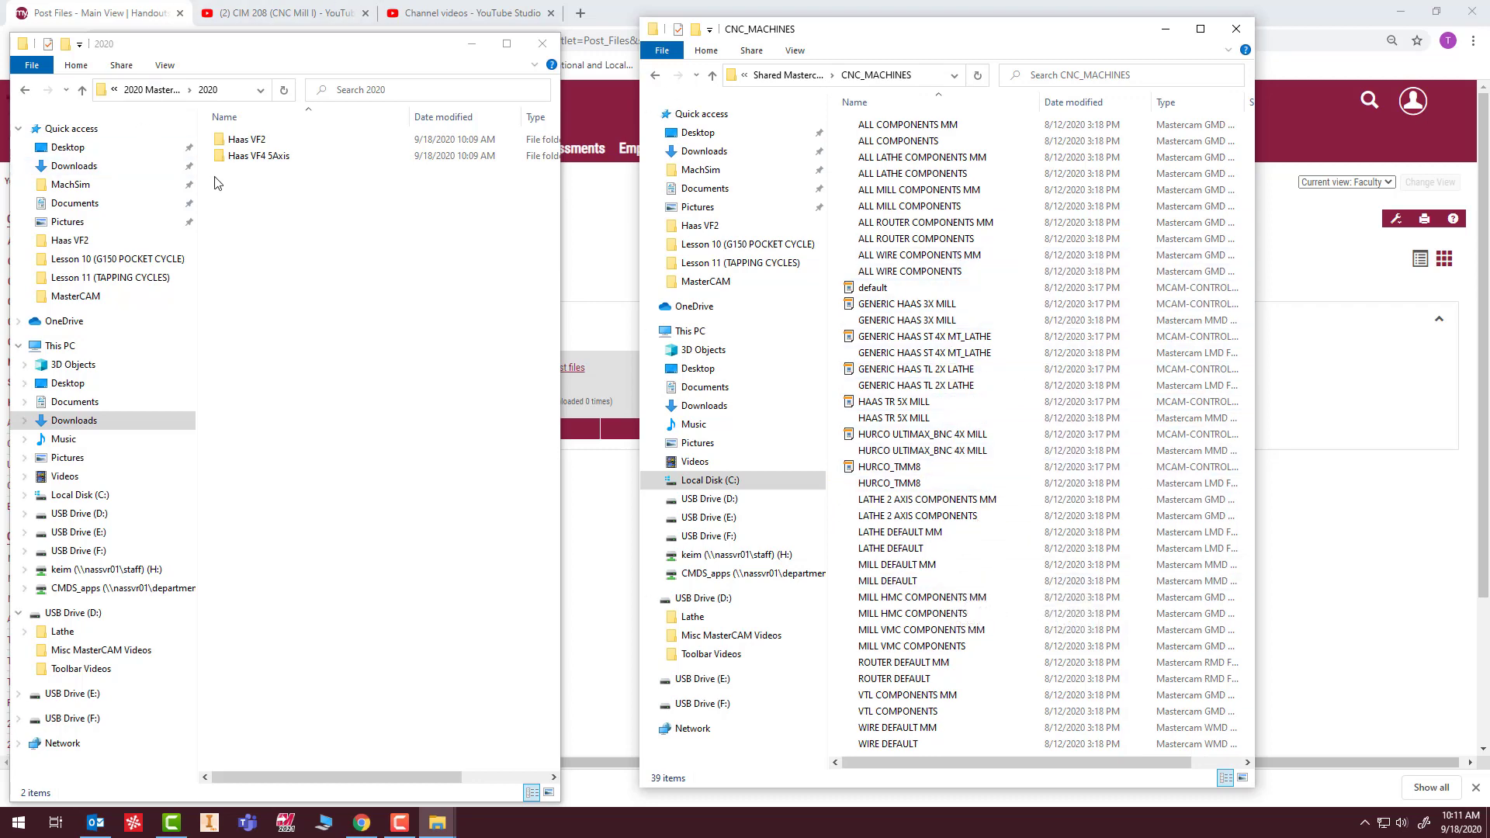
Open the Haas VF2 folder inside the extracted 2020 folder and widen its window to show the full Type column.
{"action": "double_click", "coordinate": [242, 139]}
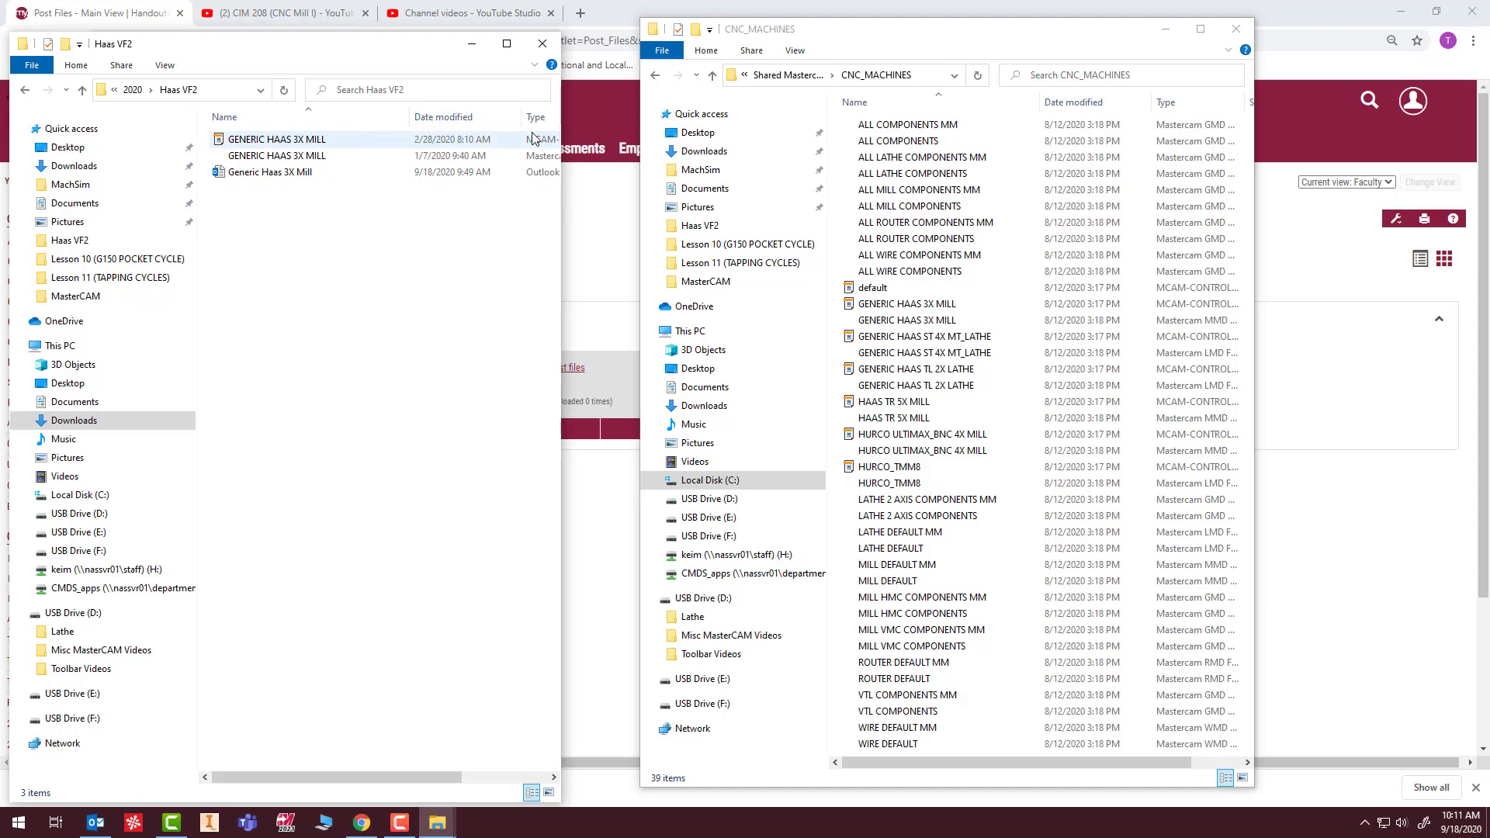
{"action": "left_click_drag", "start_coordinate": [566, 132], "coordinate": [635, 118]}
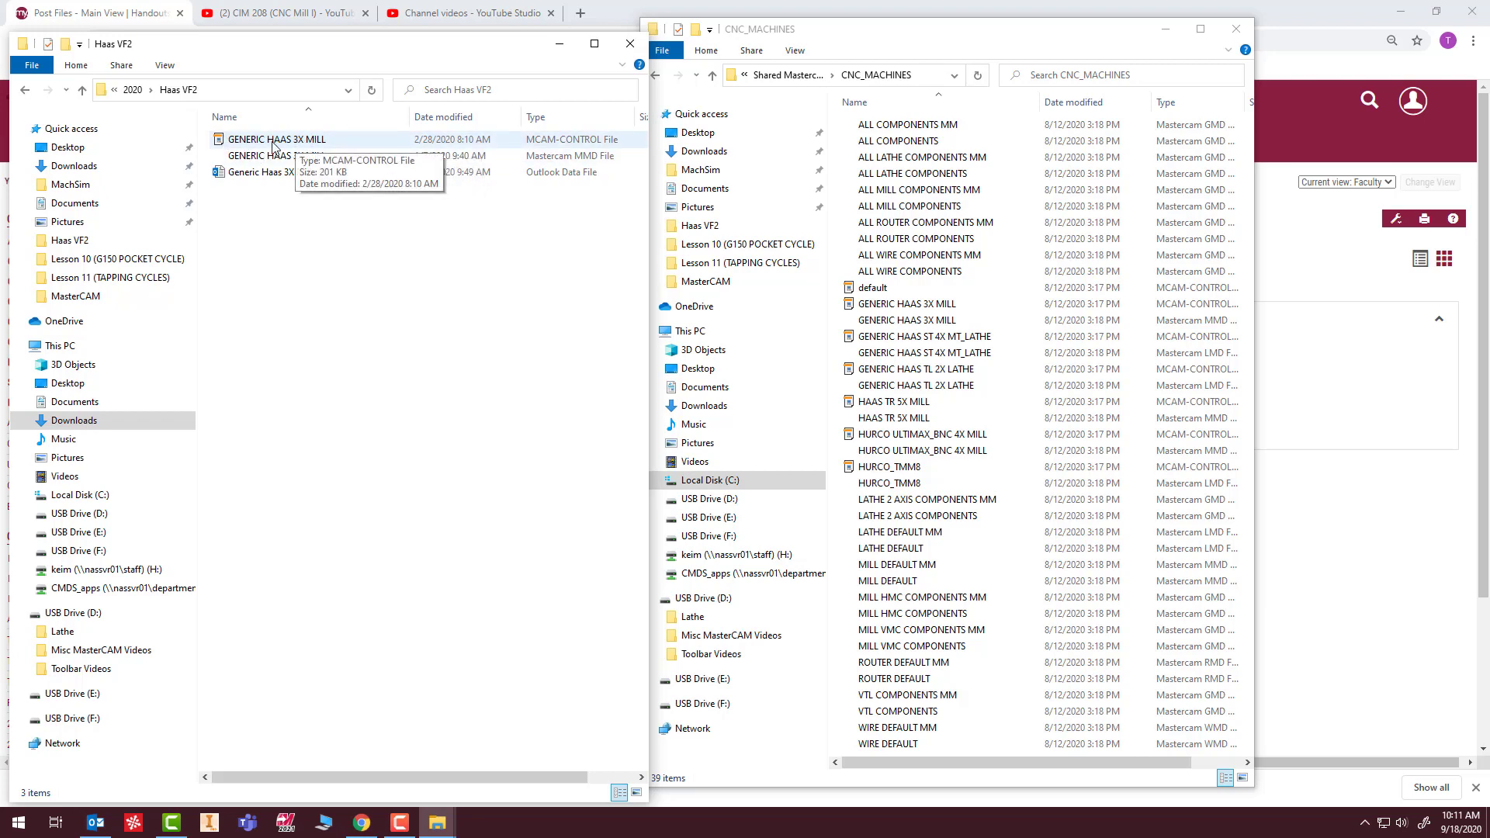
{"action": "left_click_drag", "start_coordinate": [340, 143], "coordinate": [53, 133]}
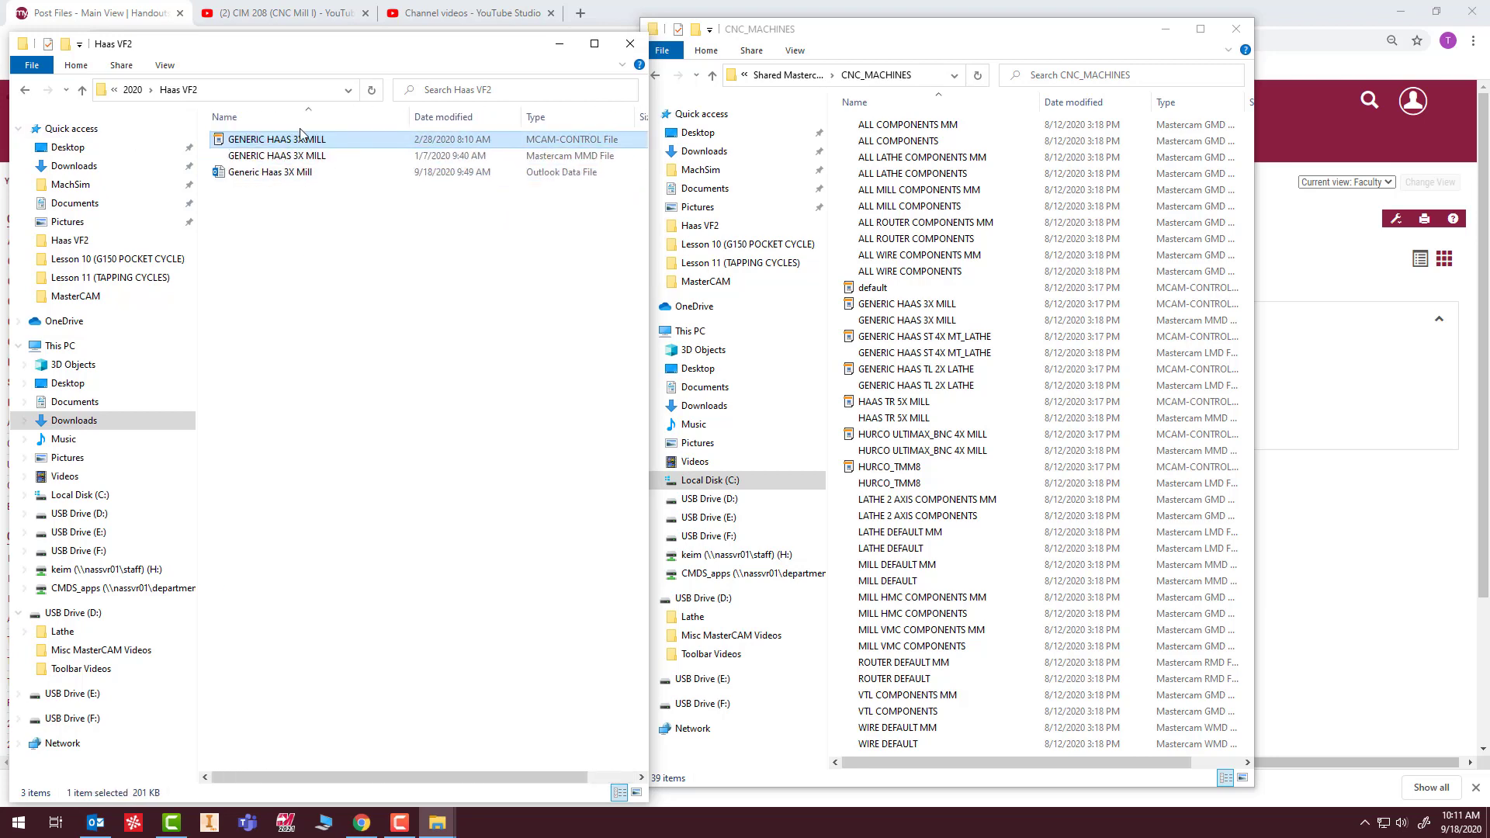
{"action": "left_click_drag", "start_coordinate": [346, 147], "coordinate": [1006, 296]}
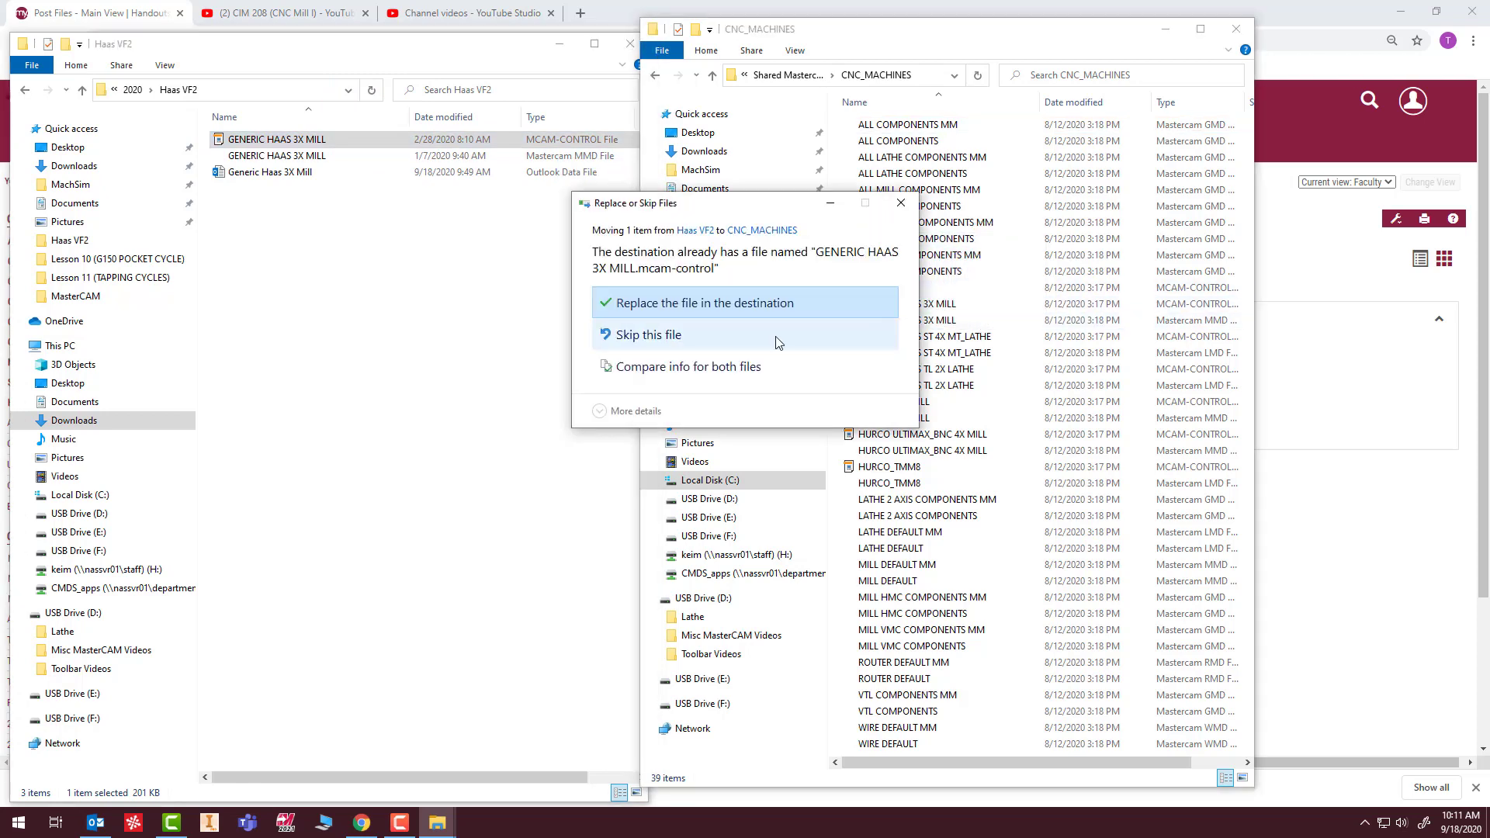
{"action": "left_click", "coordinate": [901, 204]}
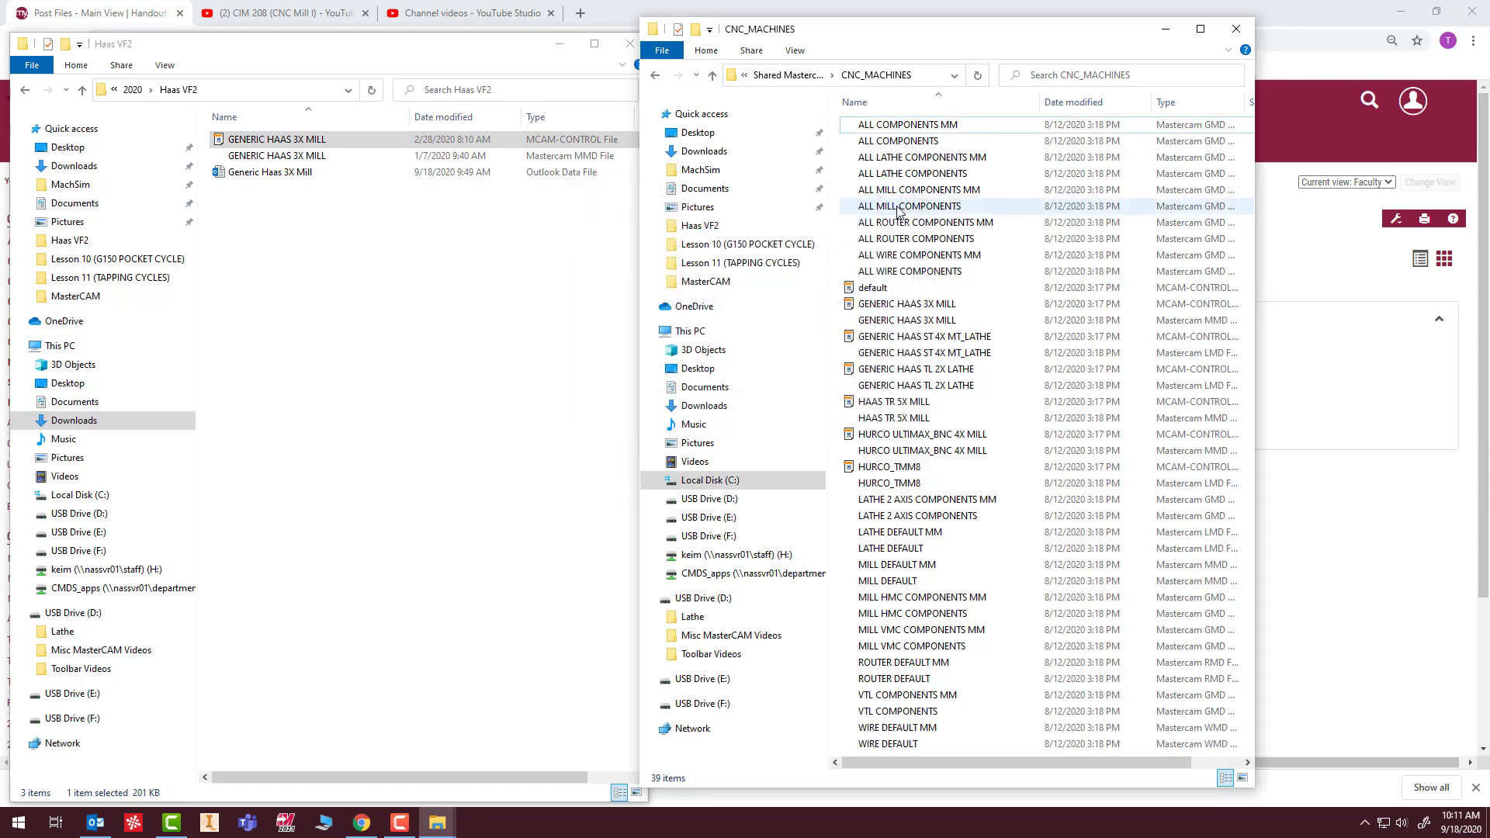
In CNC_MACHINES, rename both the control and the MMD file of GENERIC HAAS 3X MILL as "GENERIC HAAS 3X MILL old".
{"action": "left_click", "coordinate": [953, 308]}
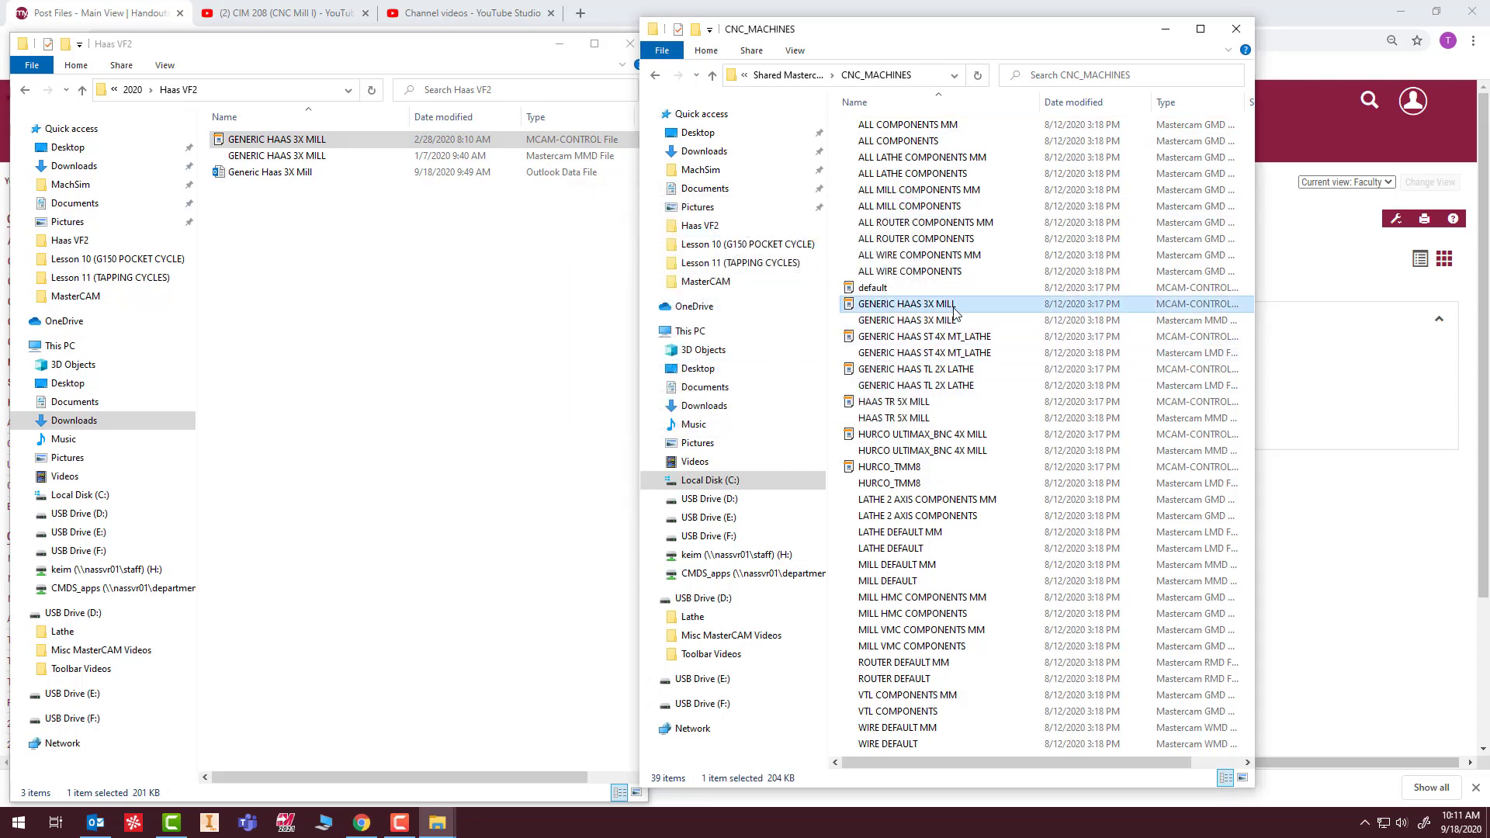
{"action": "left_click", "coordinate": [969, 308]}
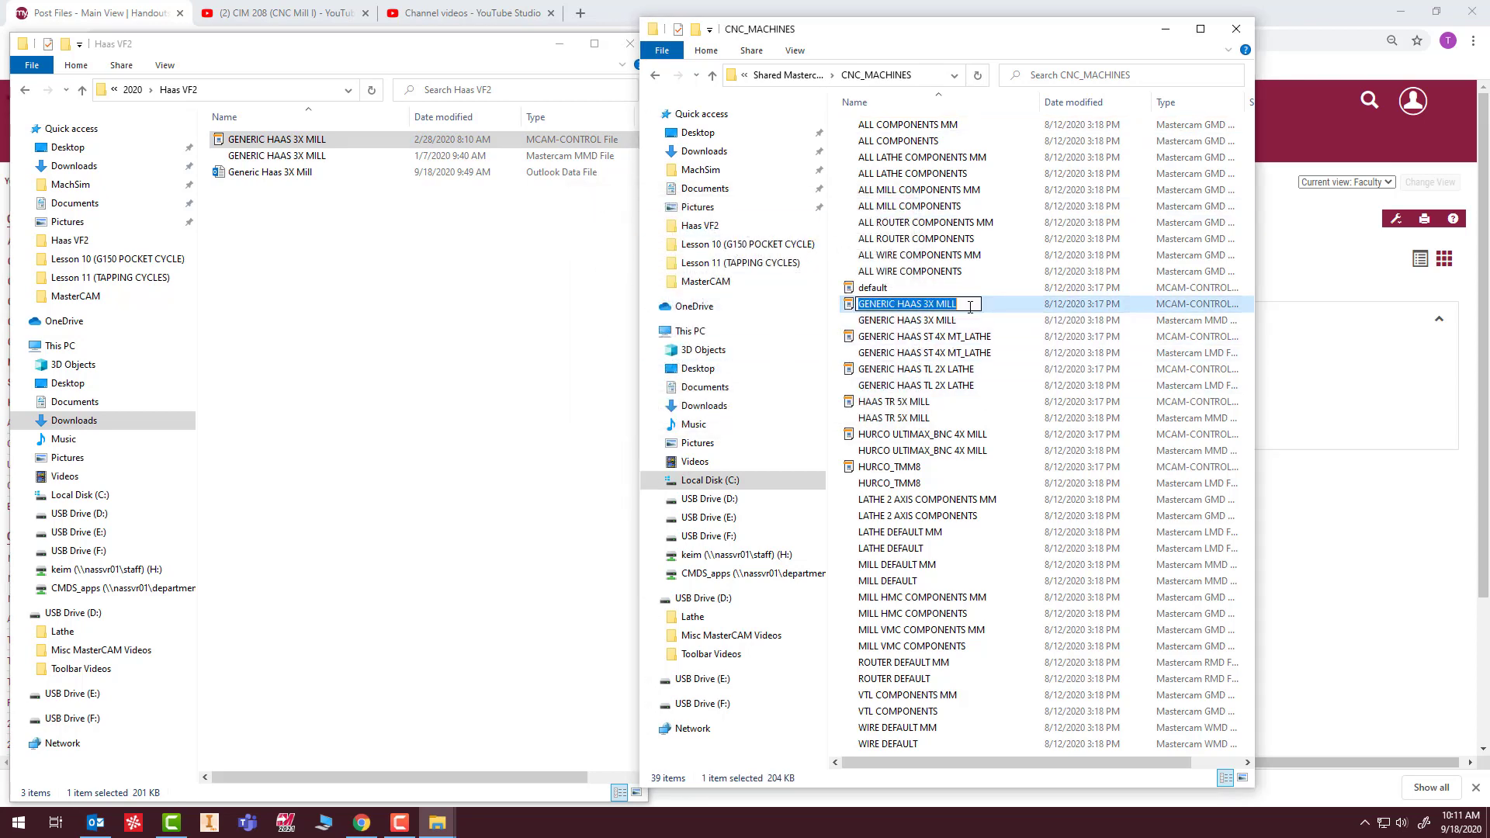
{"action": "left_click", "coordinate": [970, 306]}
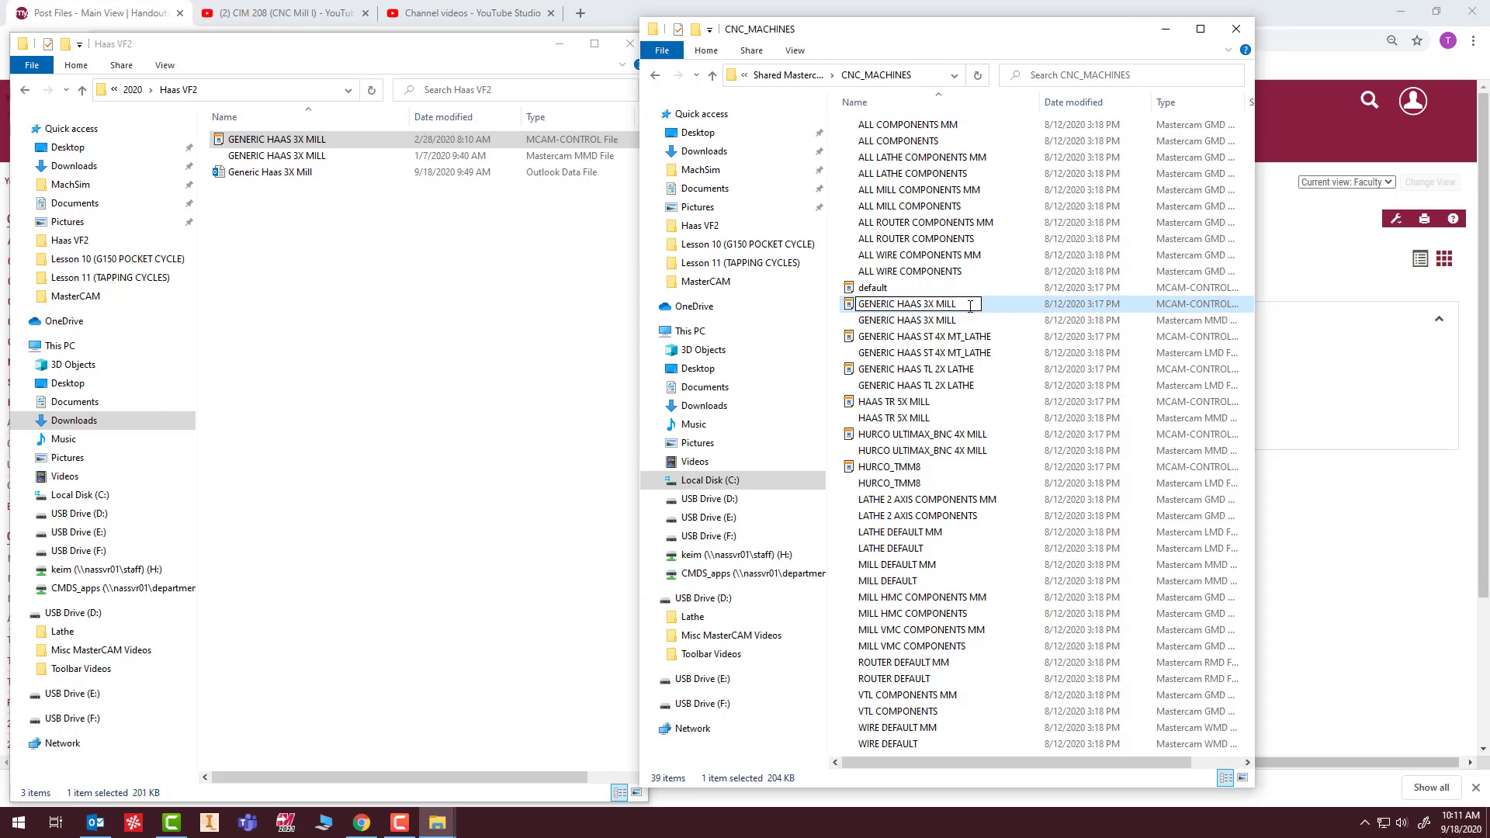
{"action": "left_click", "coordinate": [946, 322]}
{"action": "left_click", "coordinate": [970, 324]}
{"action": "left_click", "coordinate": [972, 321]}
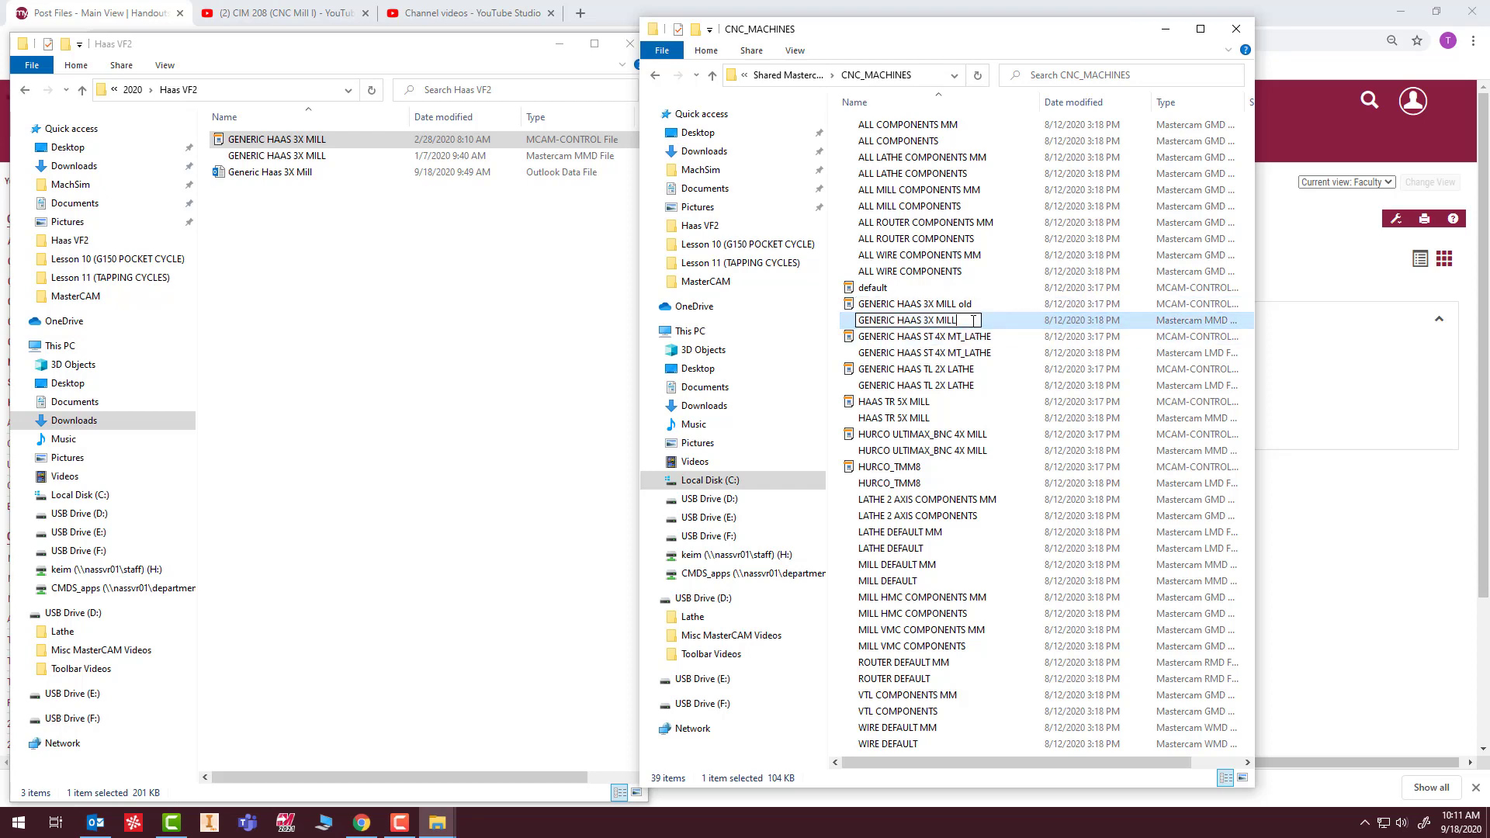
{"action": "type", "text": "old"}
{"action": "left_click", "coordinate": [949, 387]}
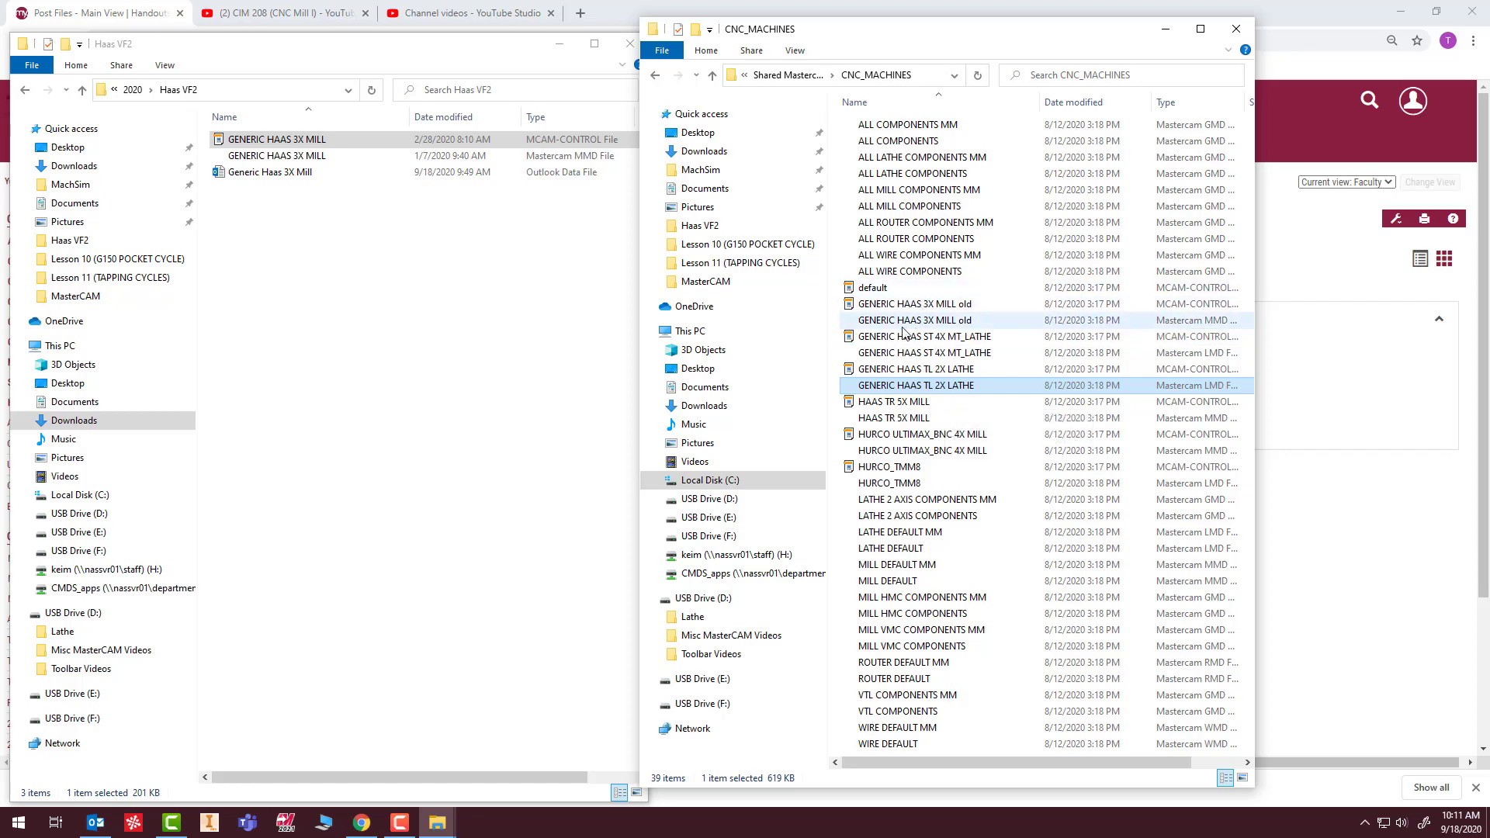
Move the GENERIC HAAS 3X MILL control file and MMD file from the Haas VF2 folder into CNC_MACHINES.
{"action": "left_click", "coordinate": [288, 141]}
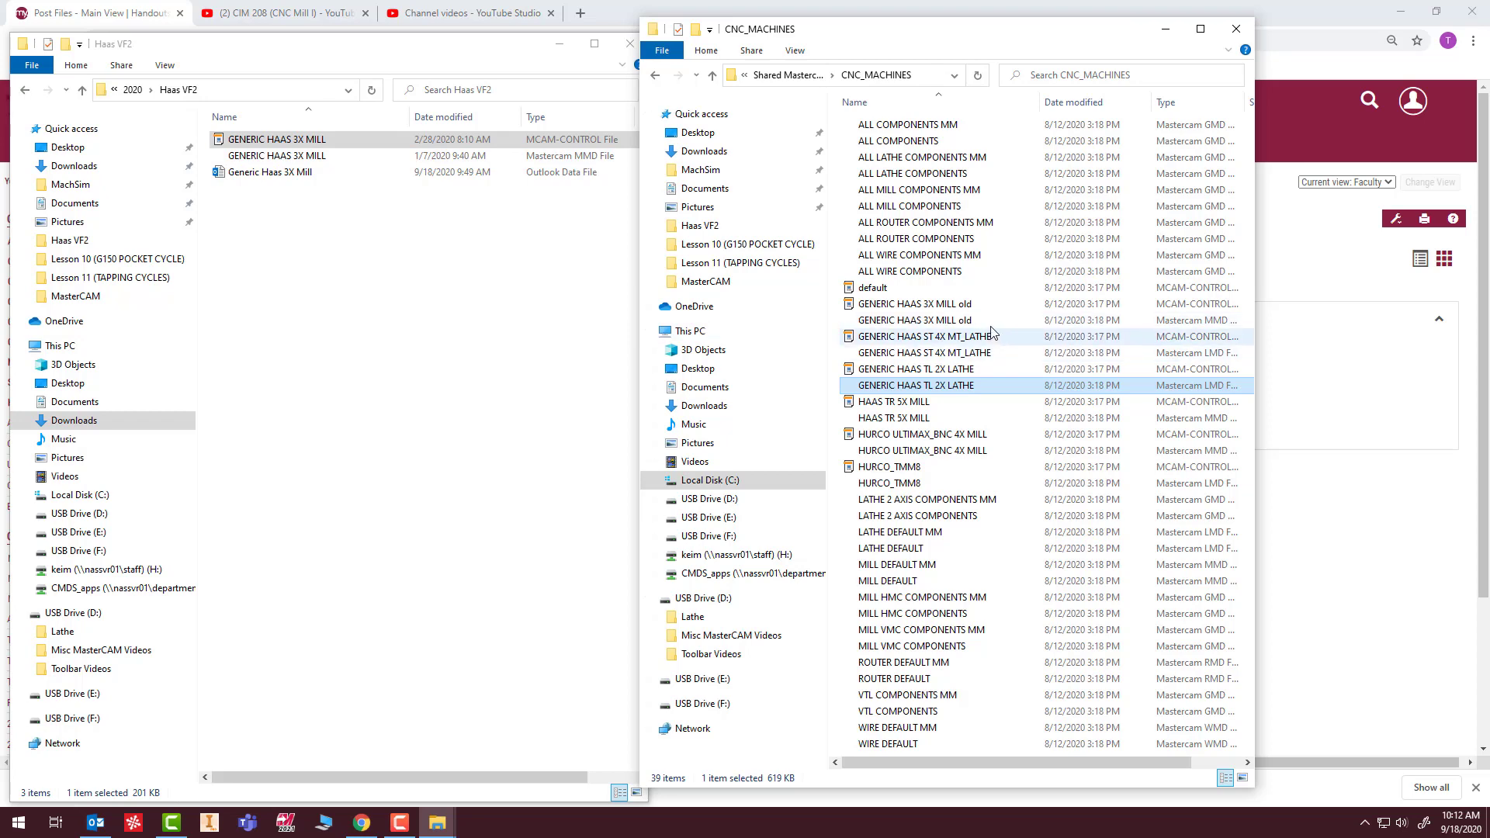
{"action": "left_click", "coordinate": [301, 144]}
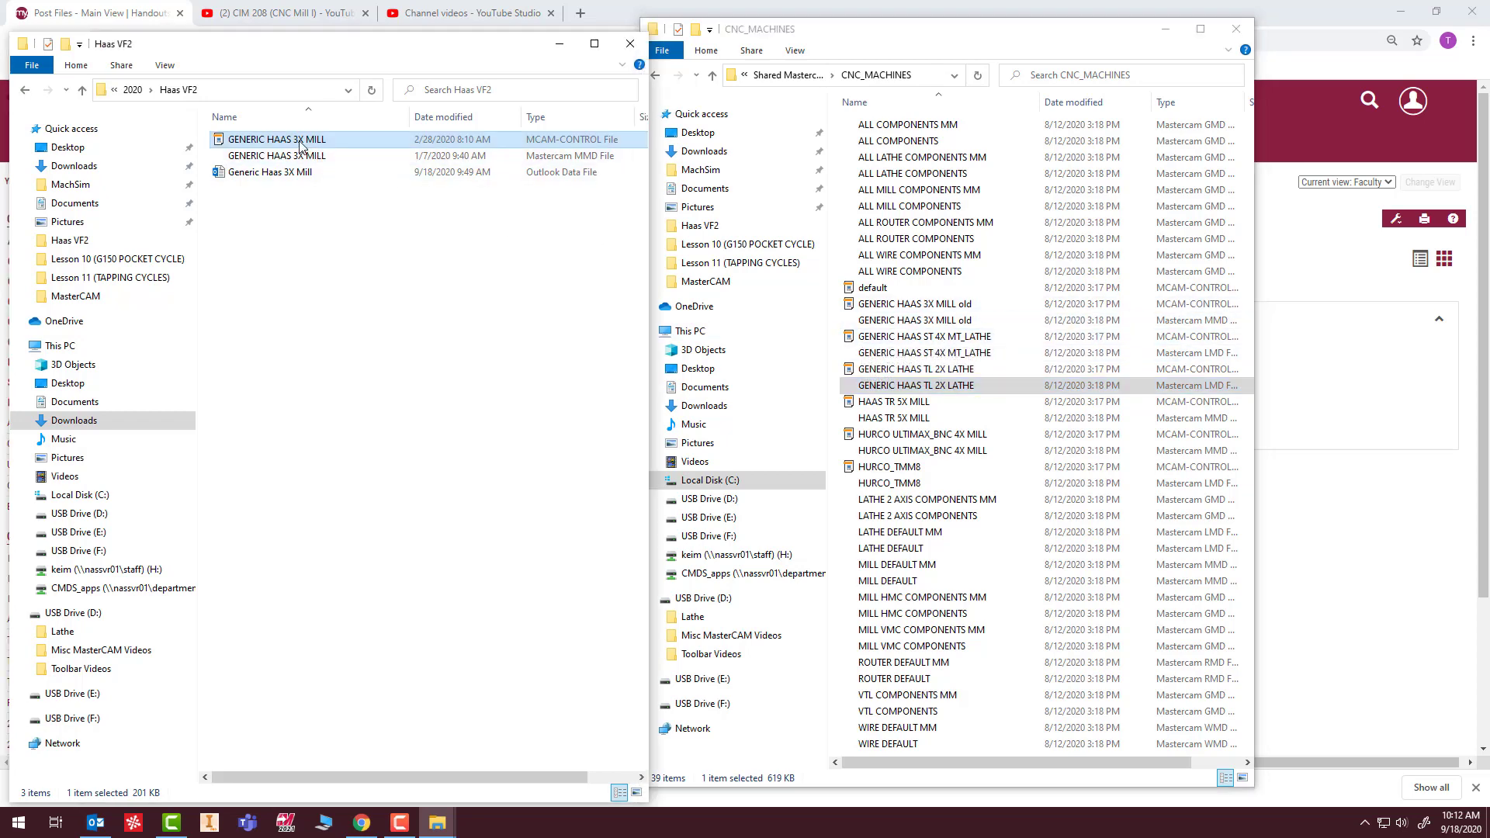
{"action": "left_click_drag", "start_coordinate": [301, 144], "coordinate": [1007, 371]}
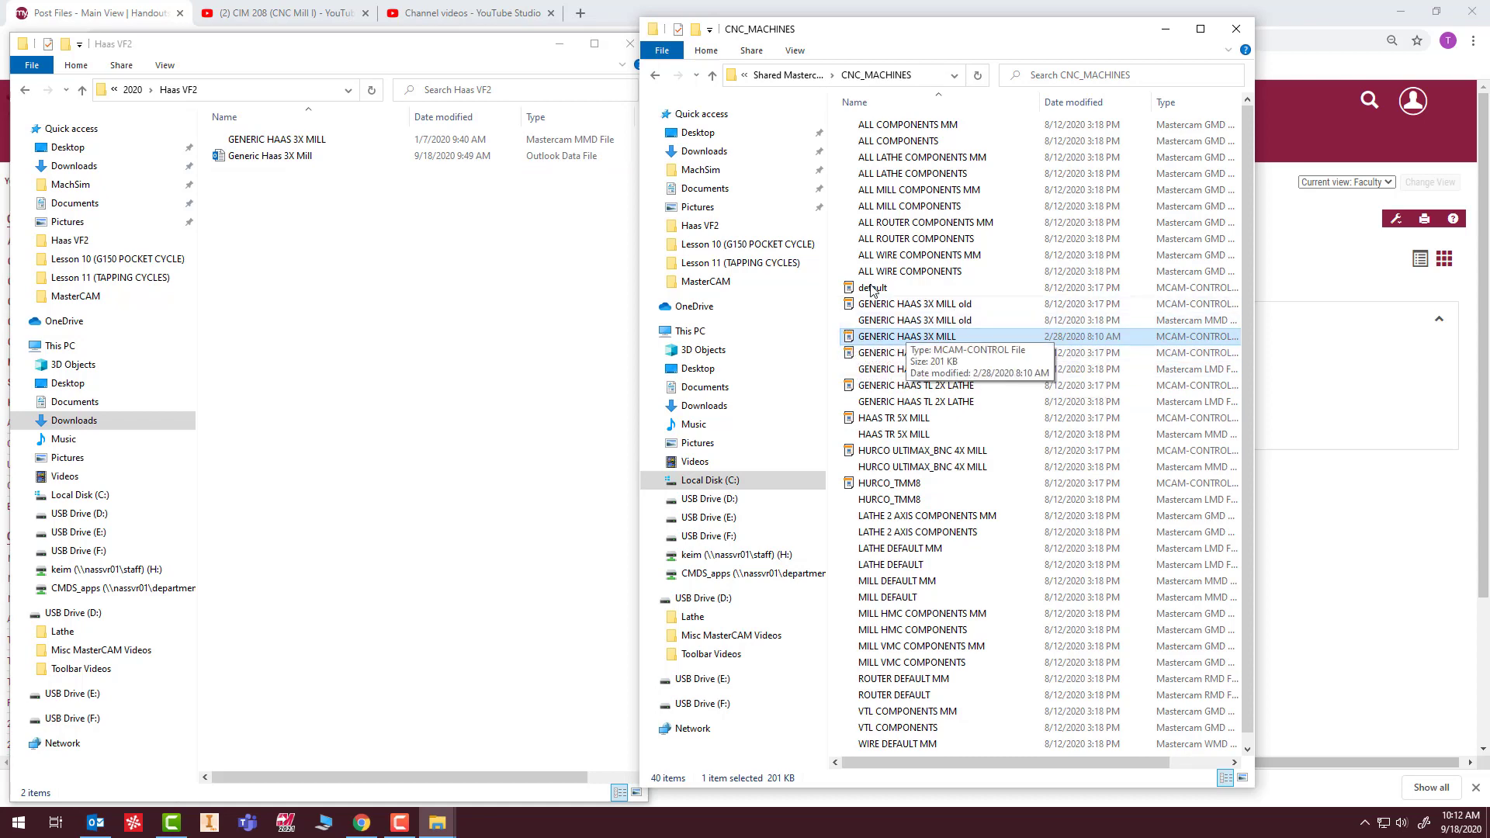
{"action": "left_click", "coordinate": [295, 140]}
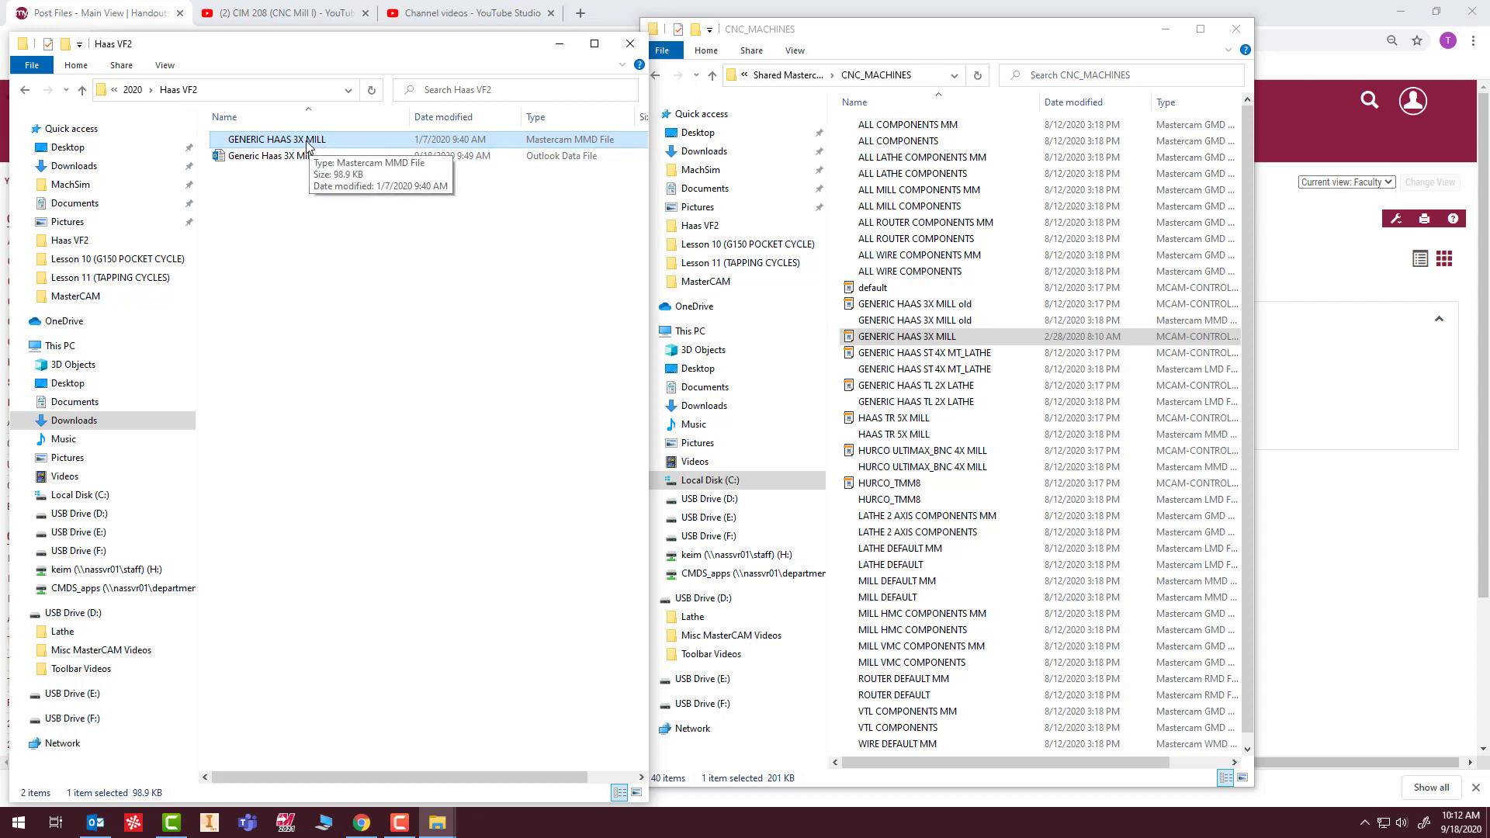
{"action": "left_click_drag", "start_coordinate": [317, 147], "coordinate": [1012, 315]}
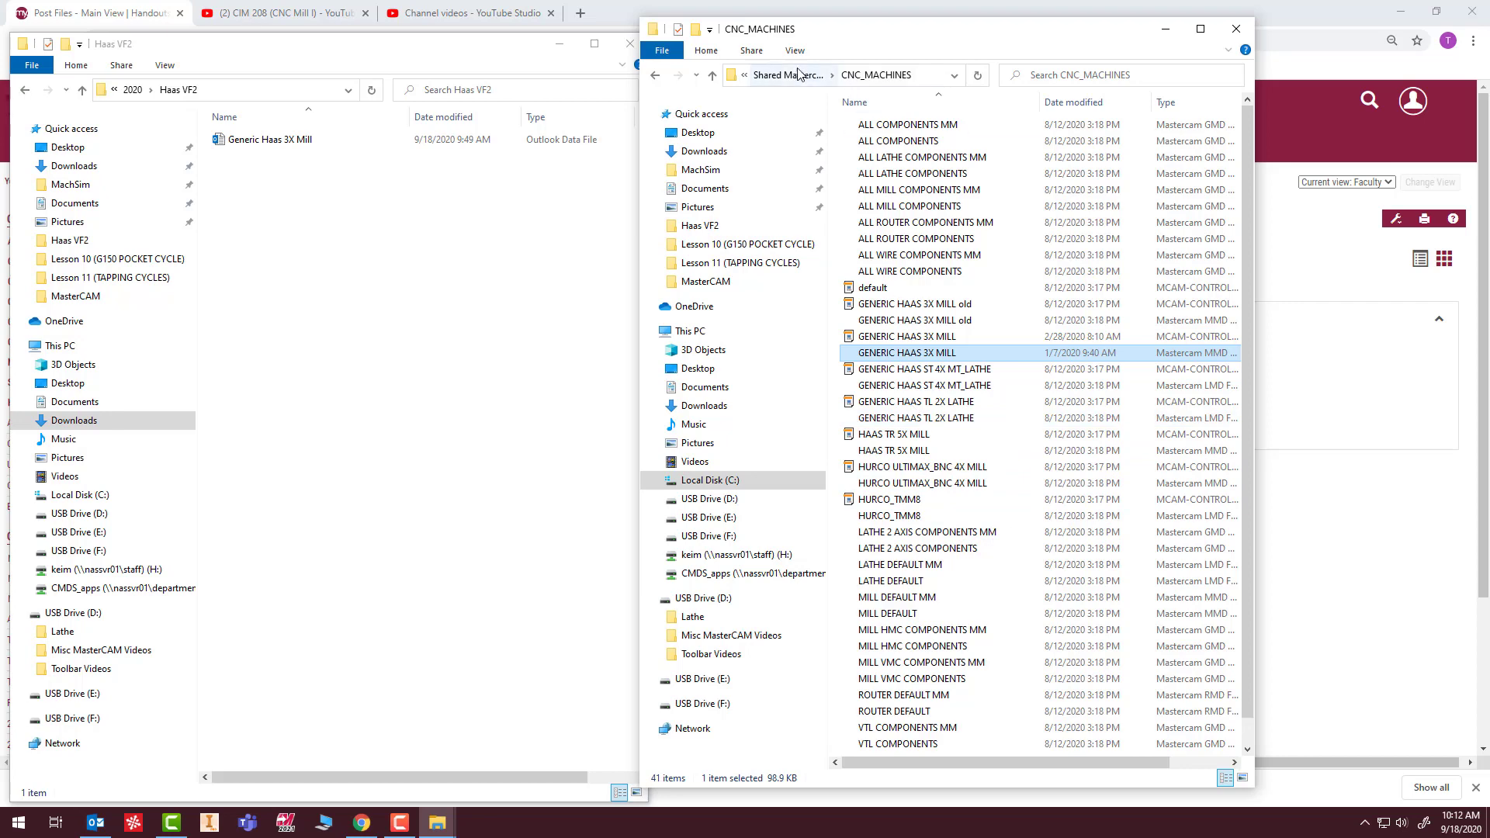
Open the extracted Haas VF4 5Axis folder, and rename both existing HAAS TR 5X MILL files in CNC_MACHINES as "HAAS TR 5X MILL old".
{"action": "left_click", "coordinate": [135, 91]}
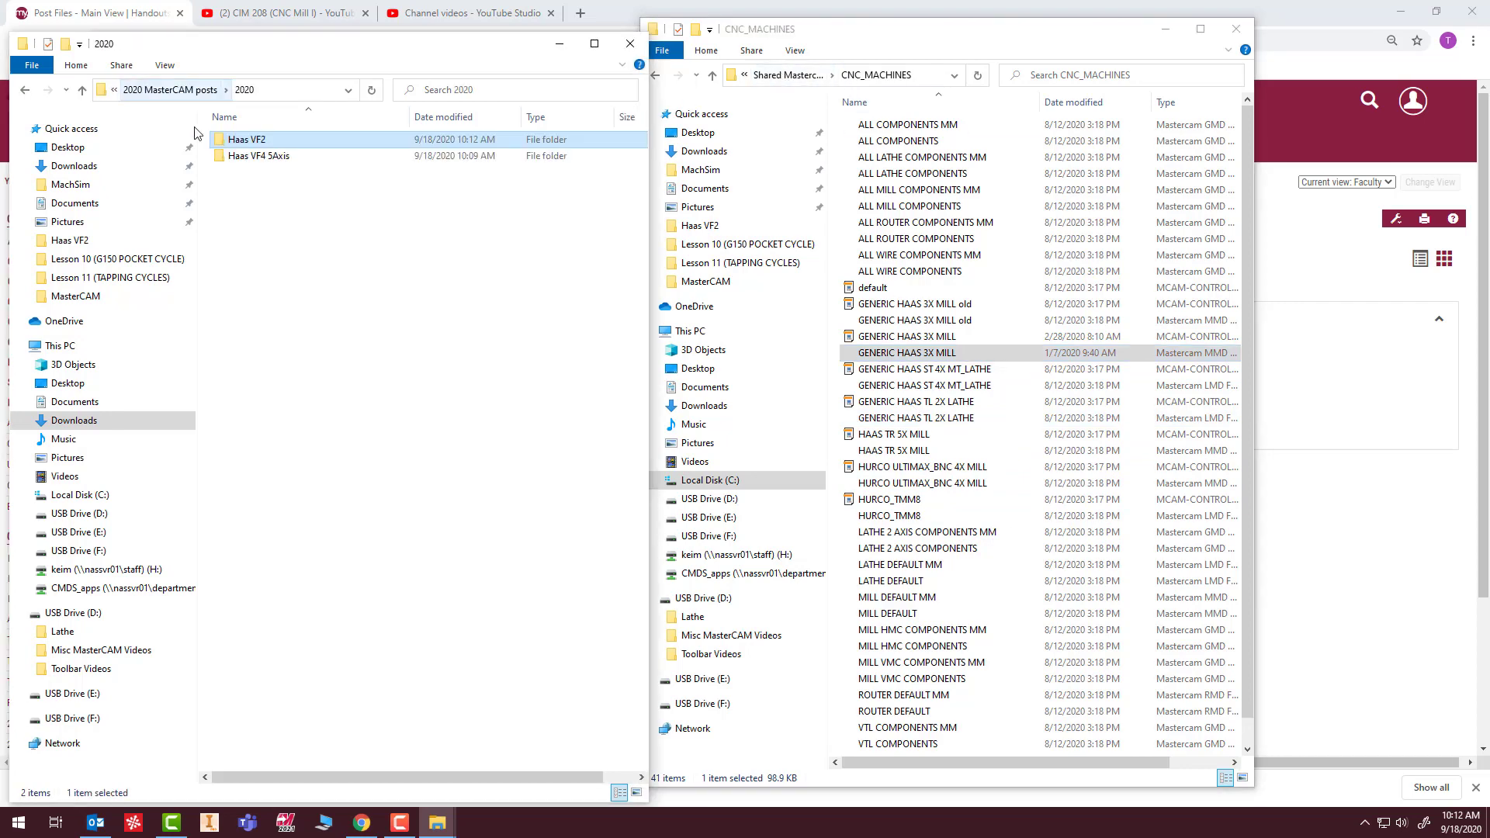
{"action": "double_click", "coordinate": [263, 158]}
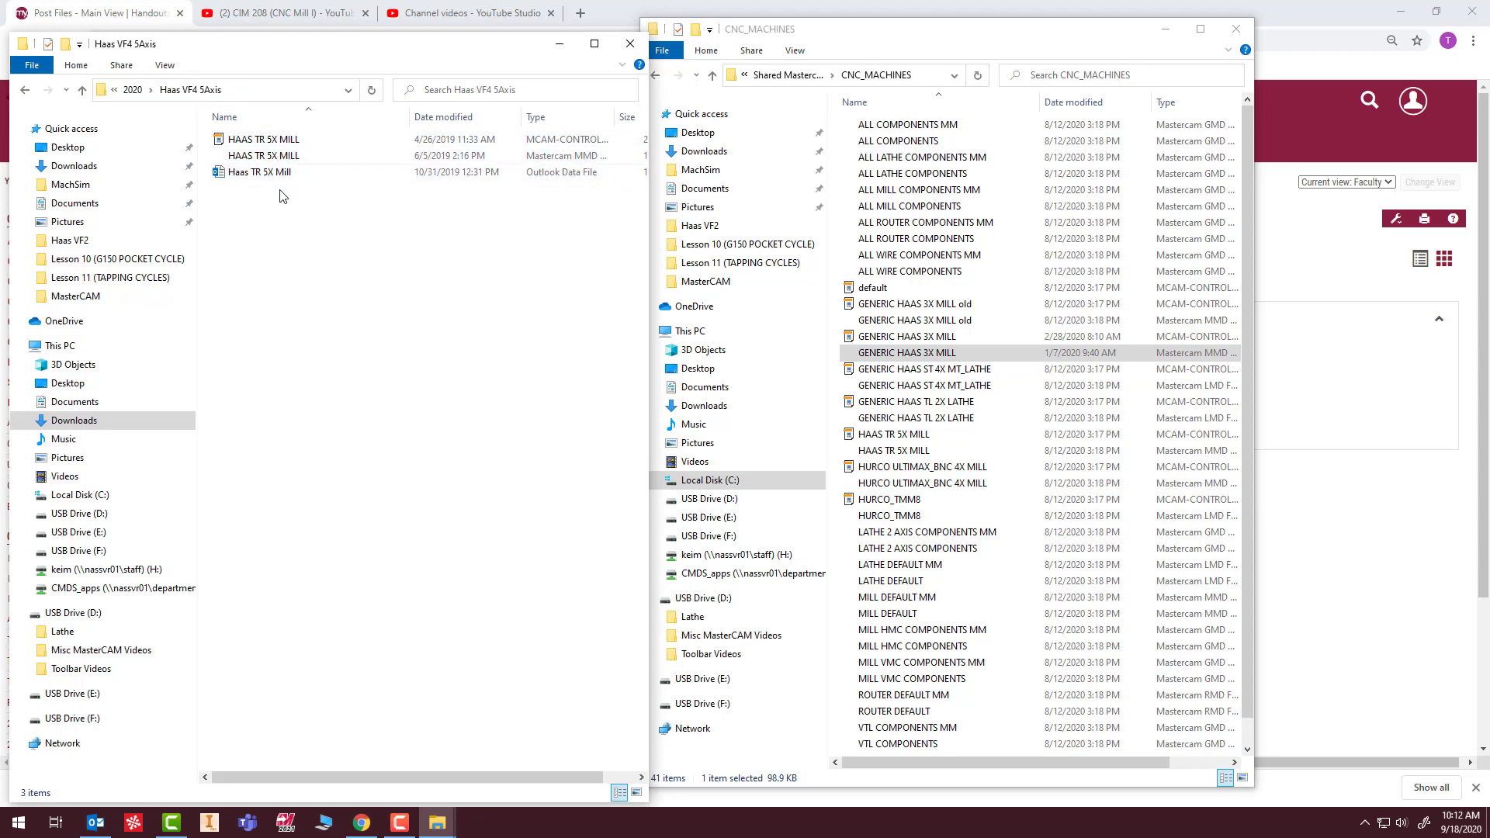
{"action": "left_click", "coordinate": [943, 436]}
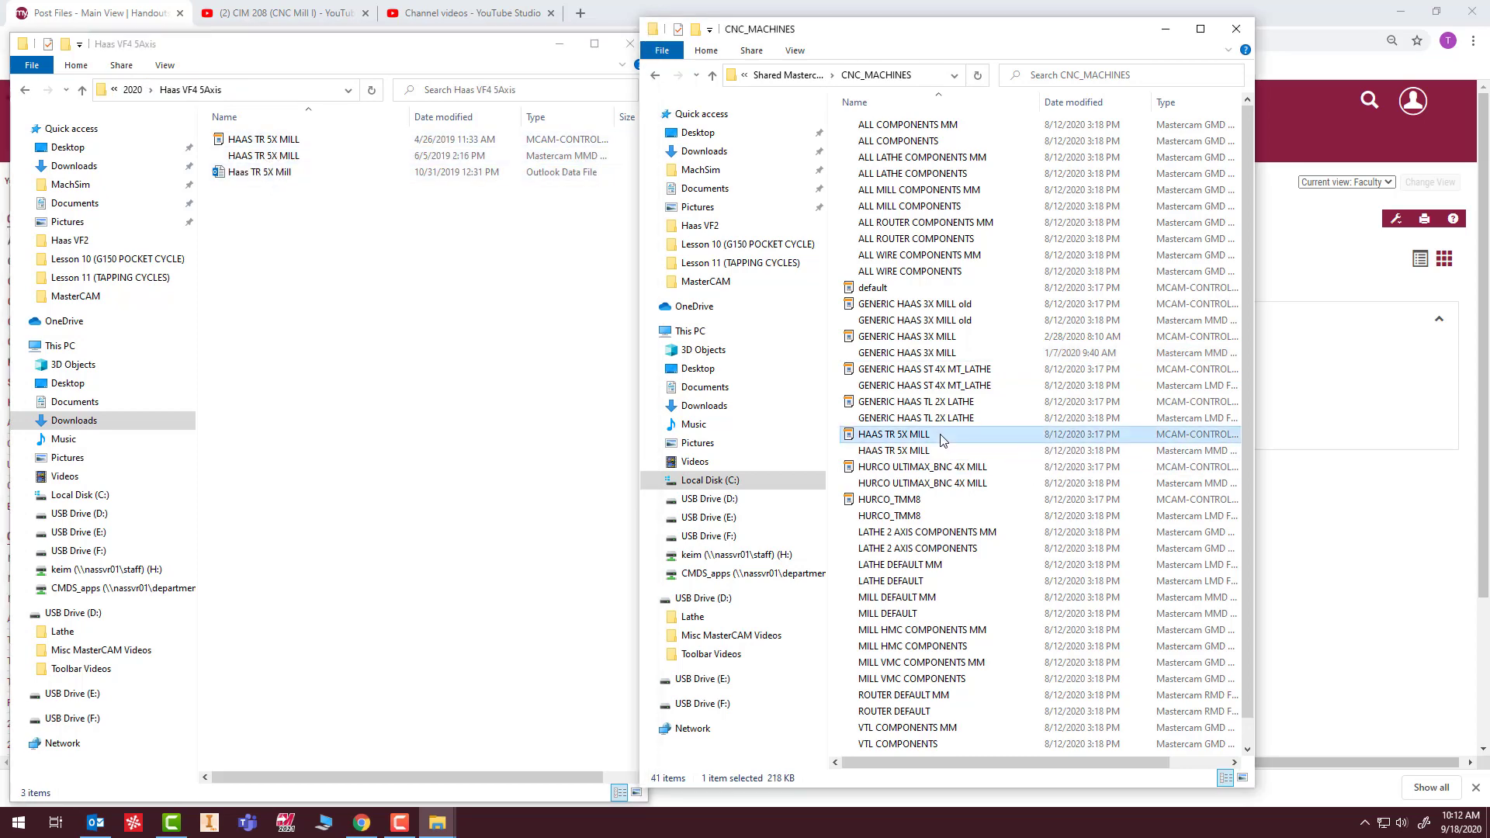
{"action": "left_click", "coordinate": [942, 436]}
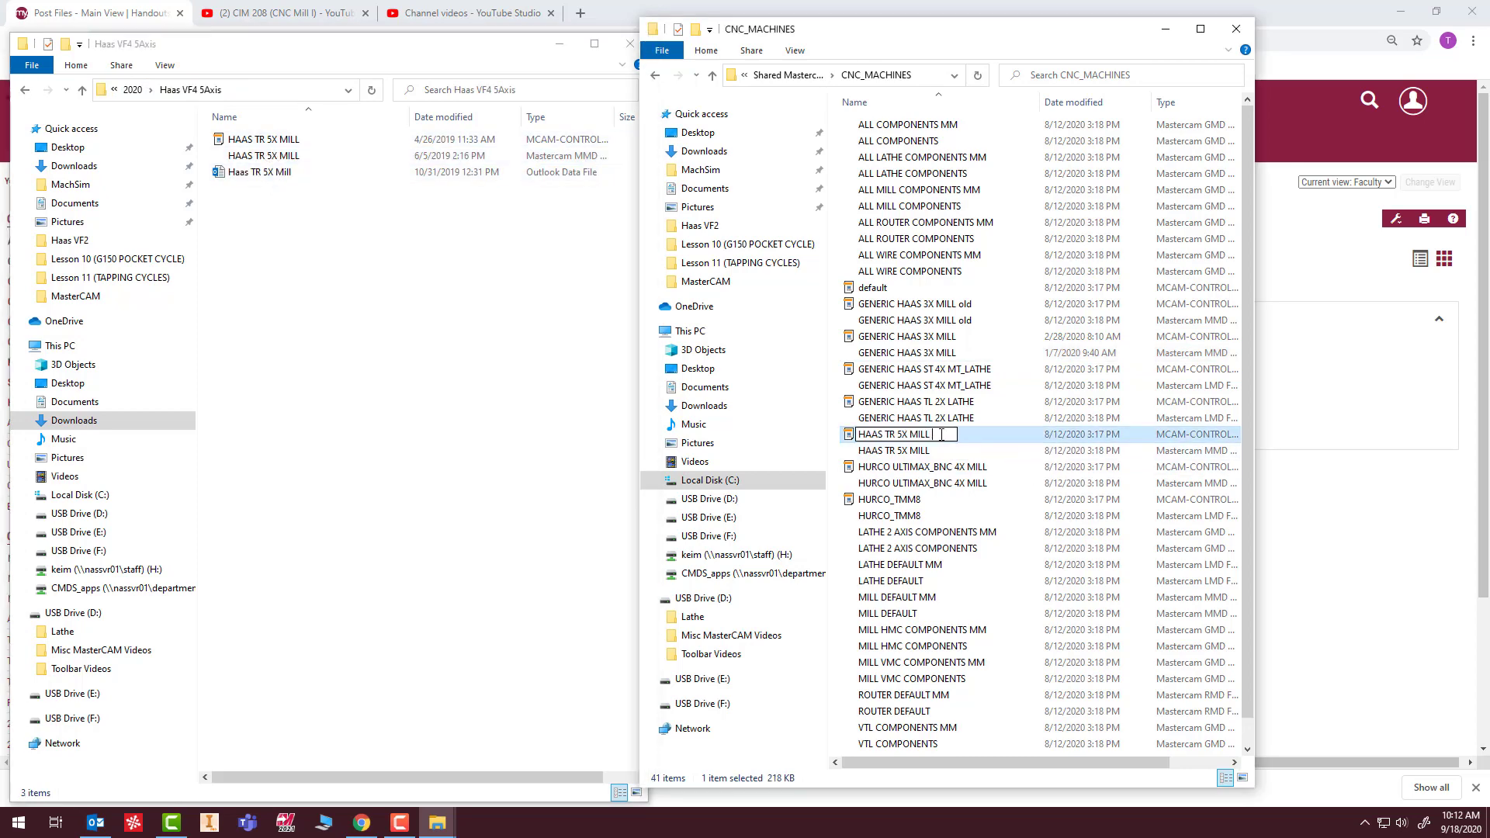
{"action": "key", "text": "Return"}
{"action": "left_click", "coordinate": [939, 451]}
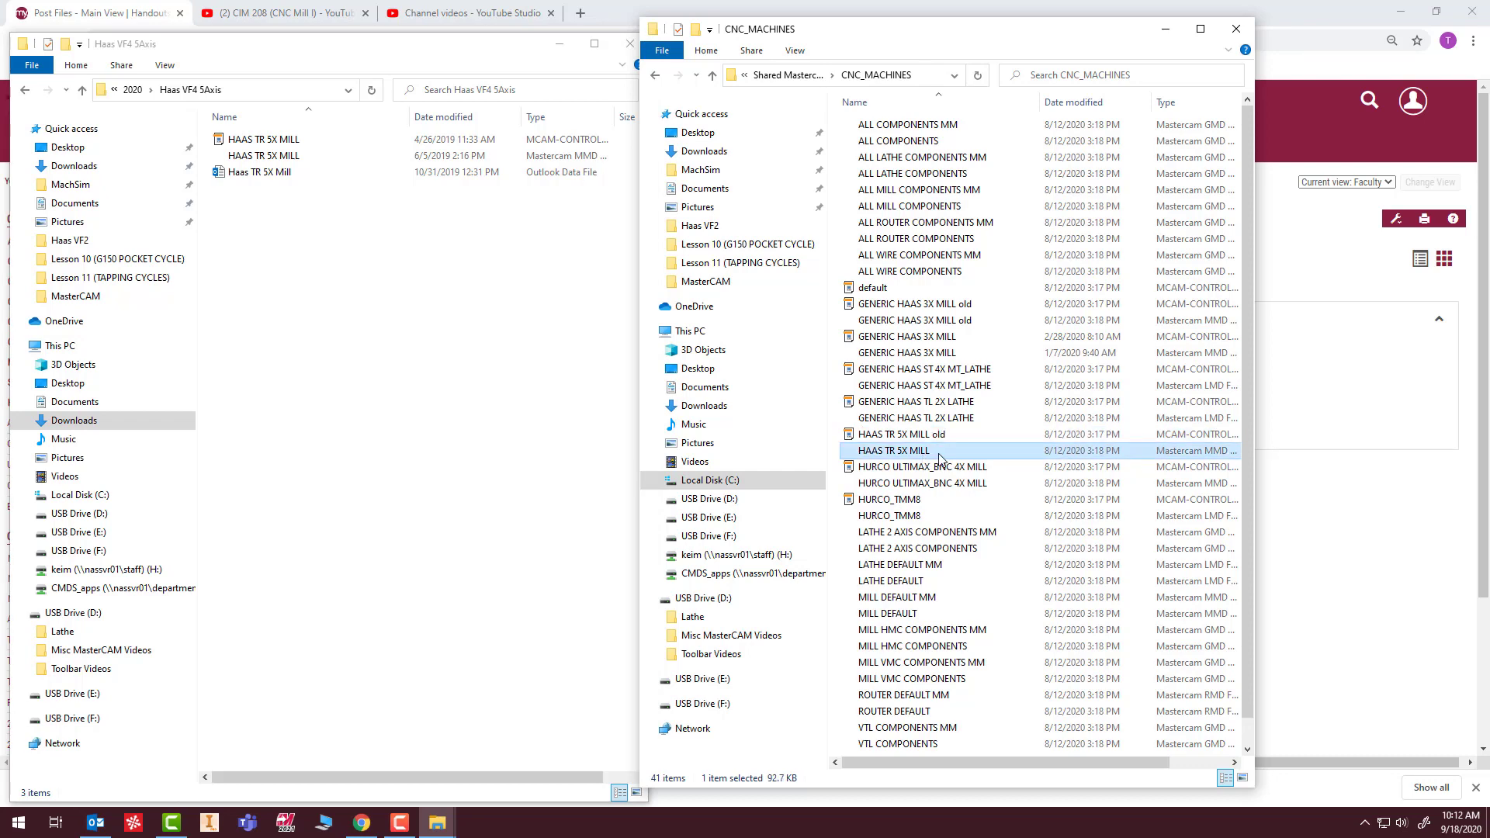
{"action": "left_click", "coordinate": [941, 454]}
{"action": "left_click", "coordinate": [950, 450]}
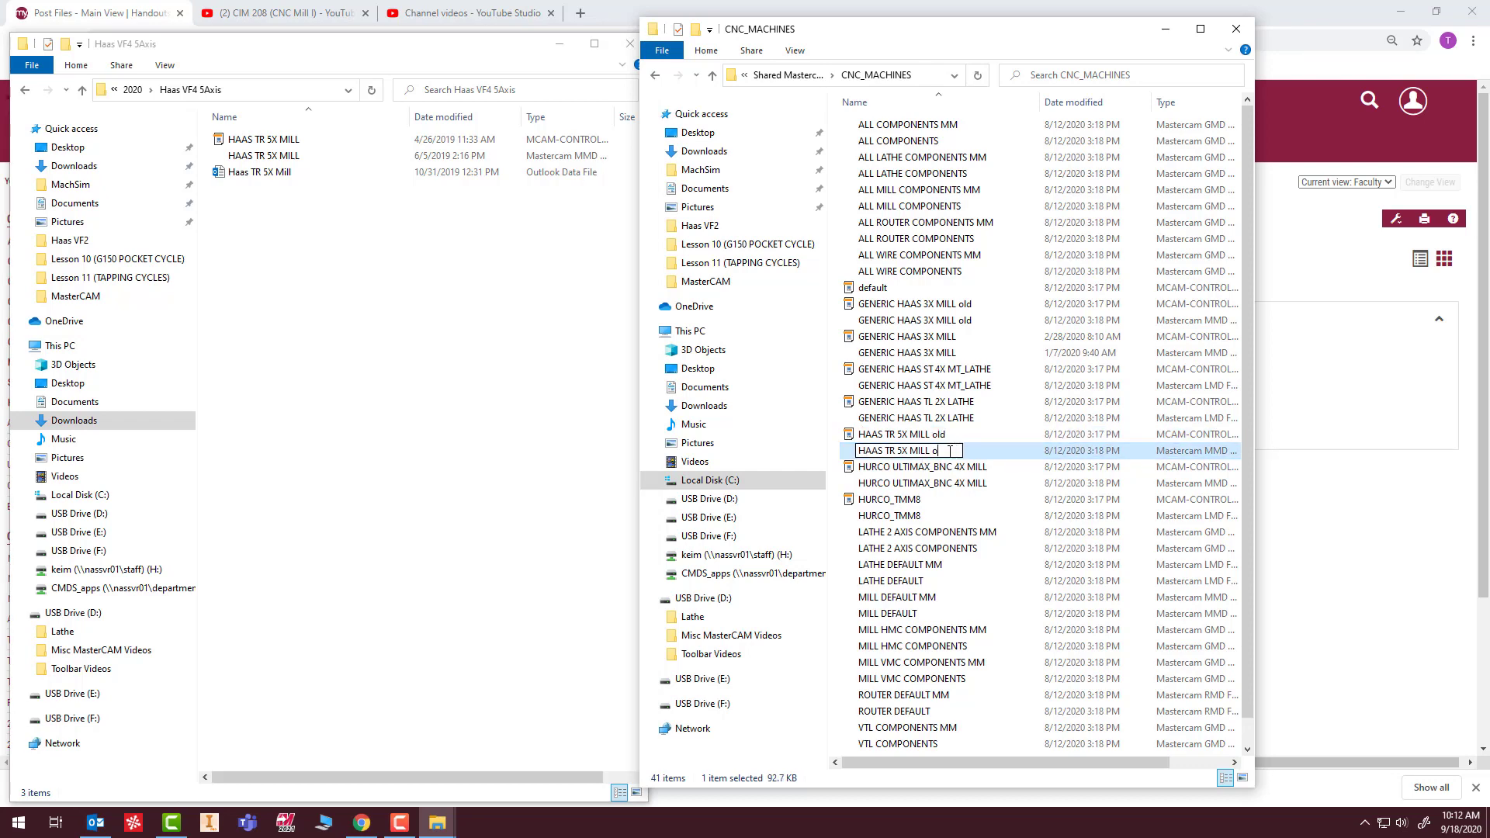
{"action": "left_click", "coordinate": [947, 533]}
Move the HAAS TR 5X MILL control file and MMD file together from Haas VF4 5Axis into CNC_MACHINES.
{"action": "left_click", "coordinate": [252, 141]}
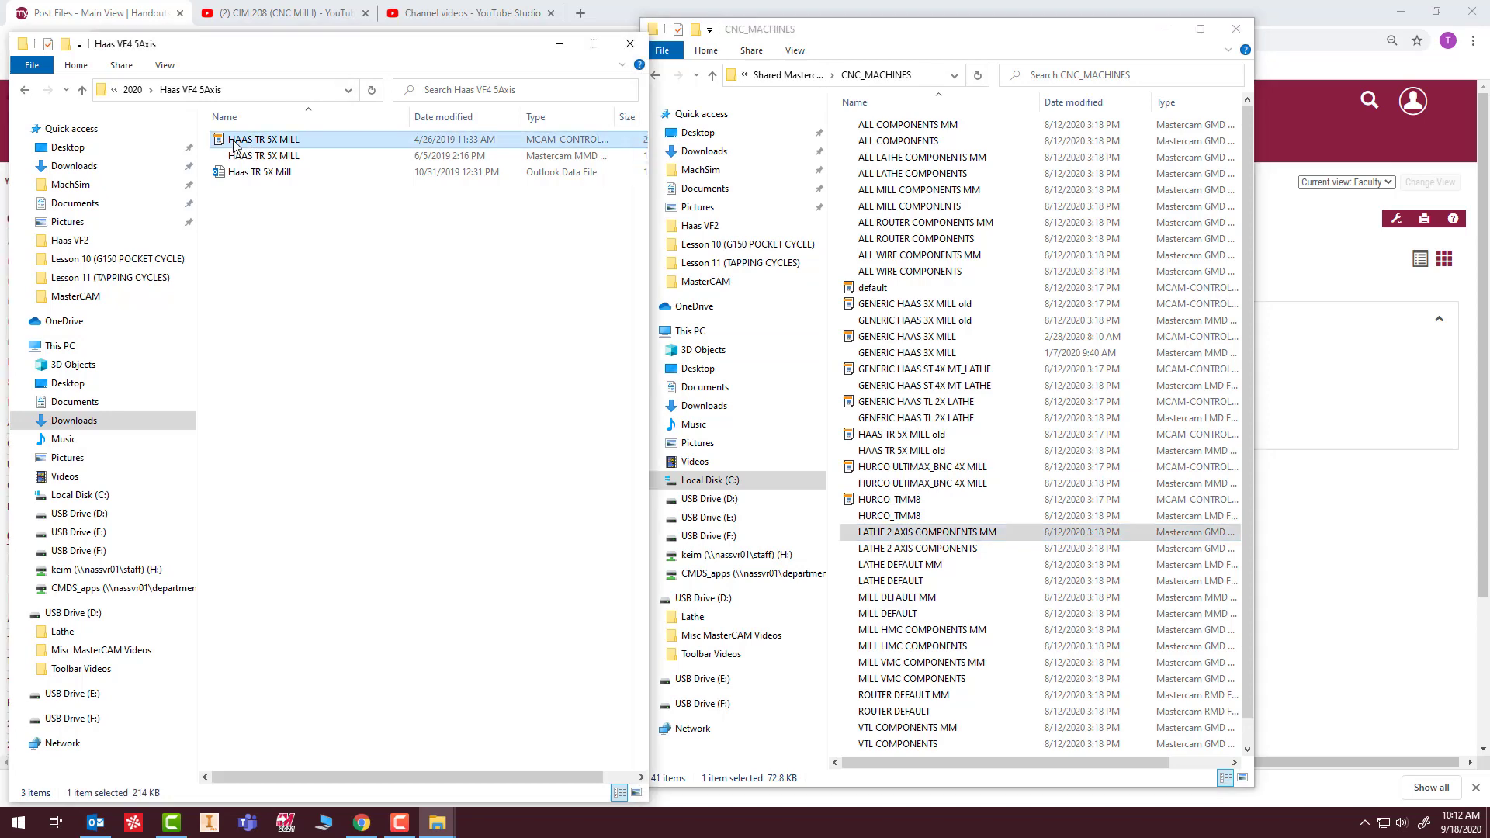
{"action": "left_click", "coordinate": [256, 153], "text": "shift"}
{"action": "left_click_drag", "start_coordinate": [256, 153], "coordinate": [1012, 501]}
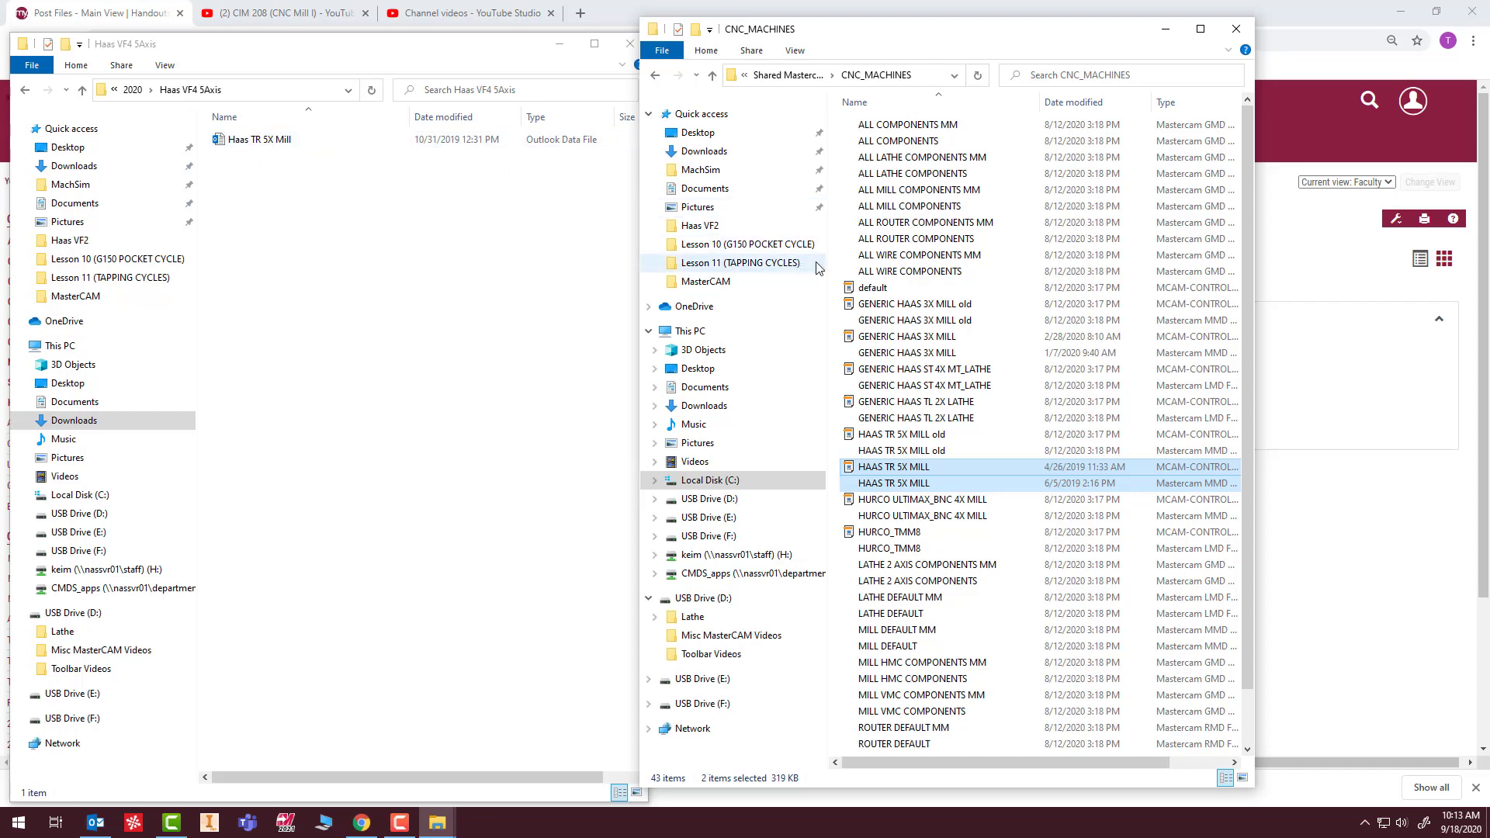
In the CNC_MACHINES window, go to the Posts folder inside the mill folder of Shared Mastercam 2021.
{"action": "left_click", "coordinate": [812, 78]}
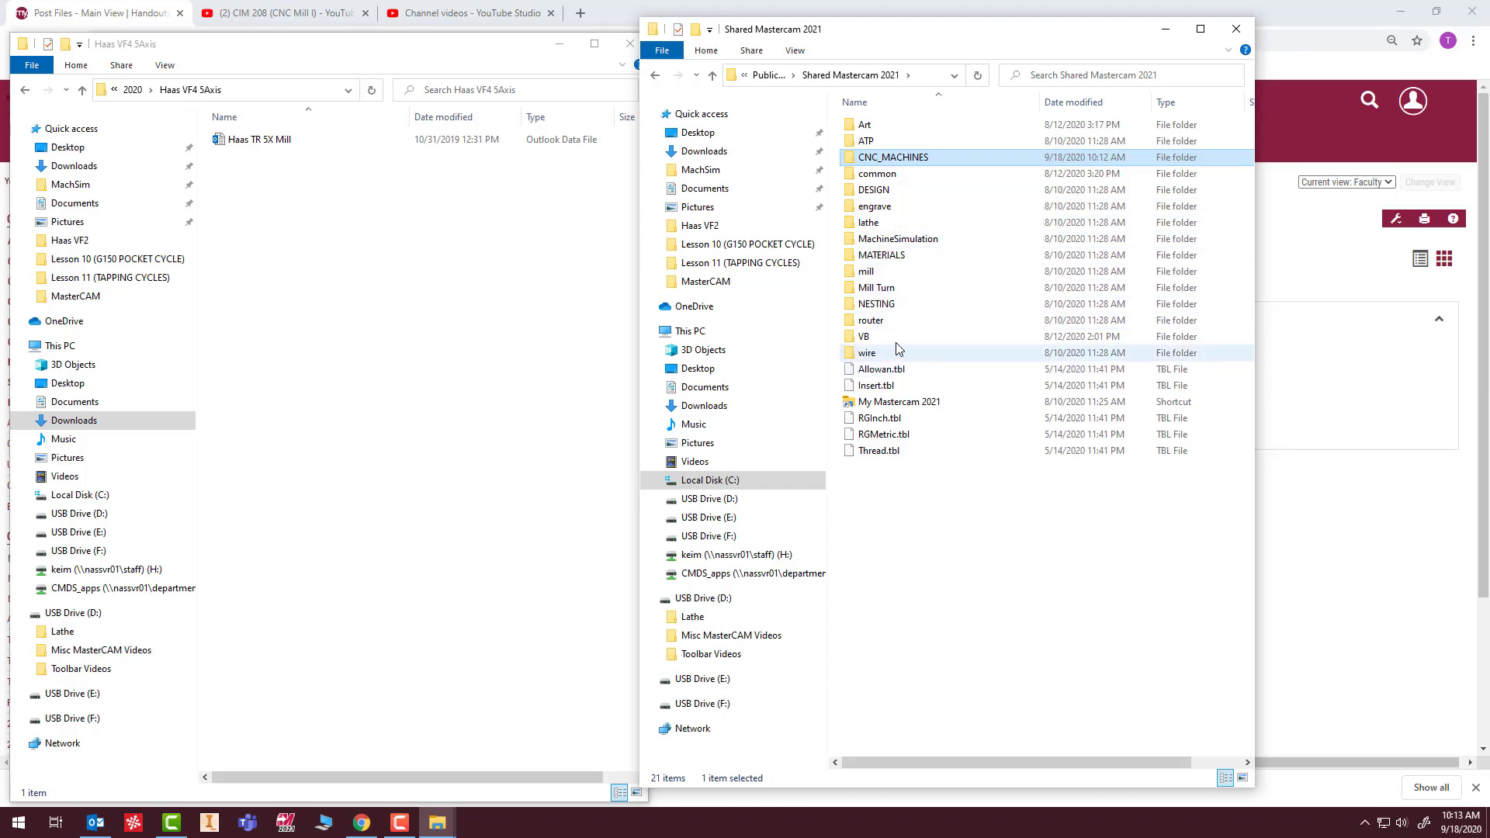
{"action": "left_click", "coordinate": [864, 274]}
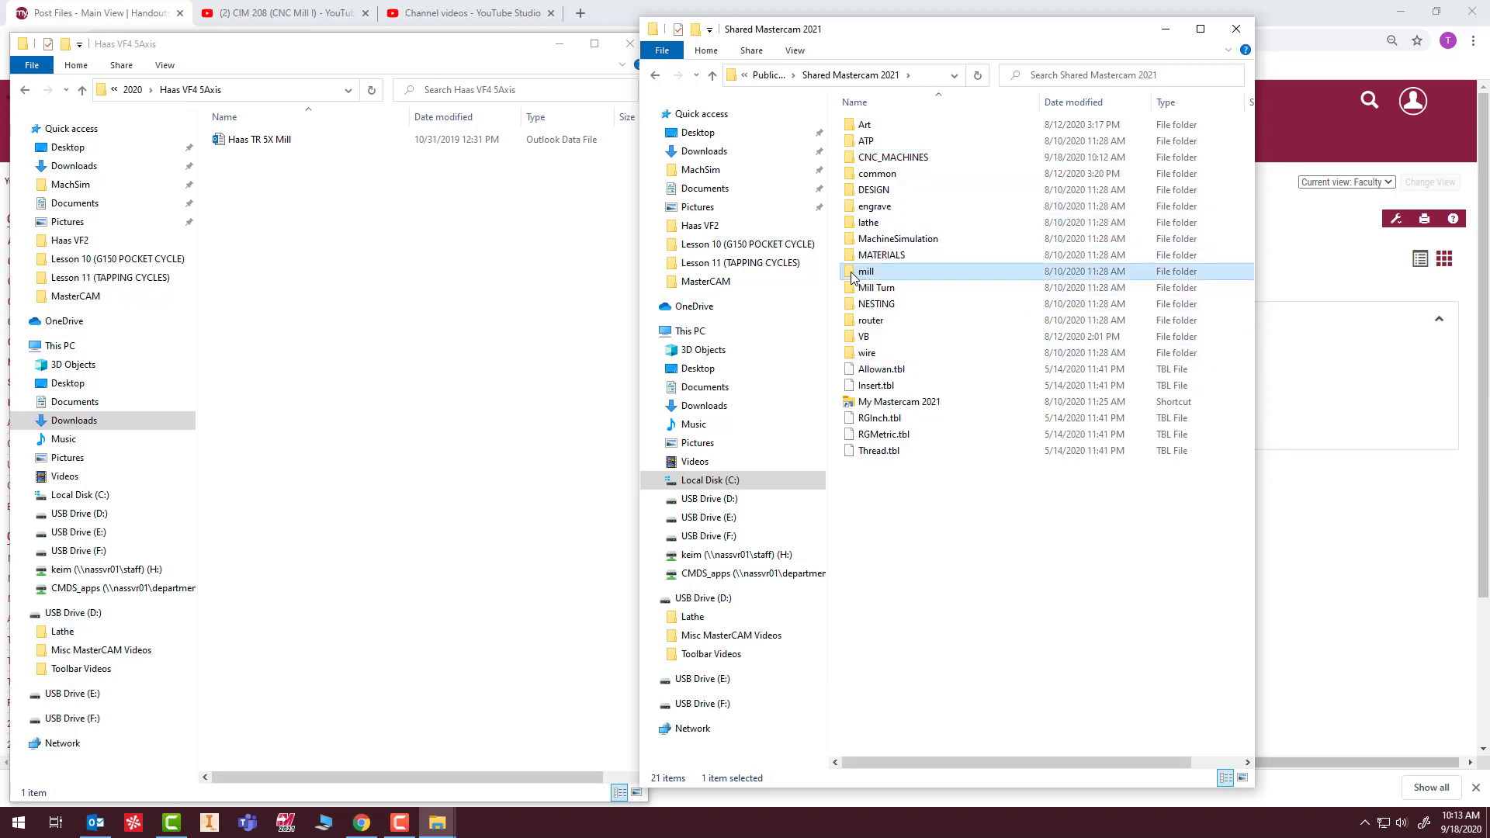
{"action": "double_click", "coordinate": [853, 273]}
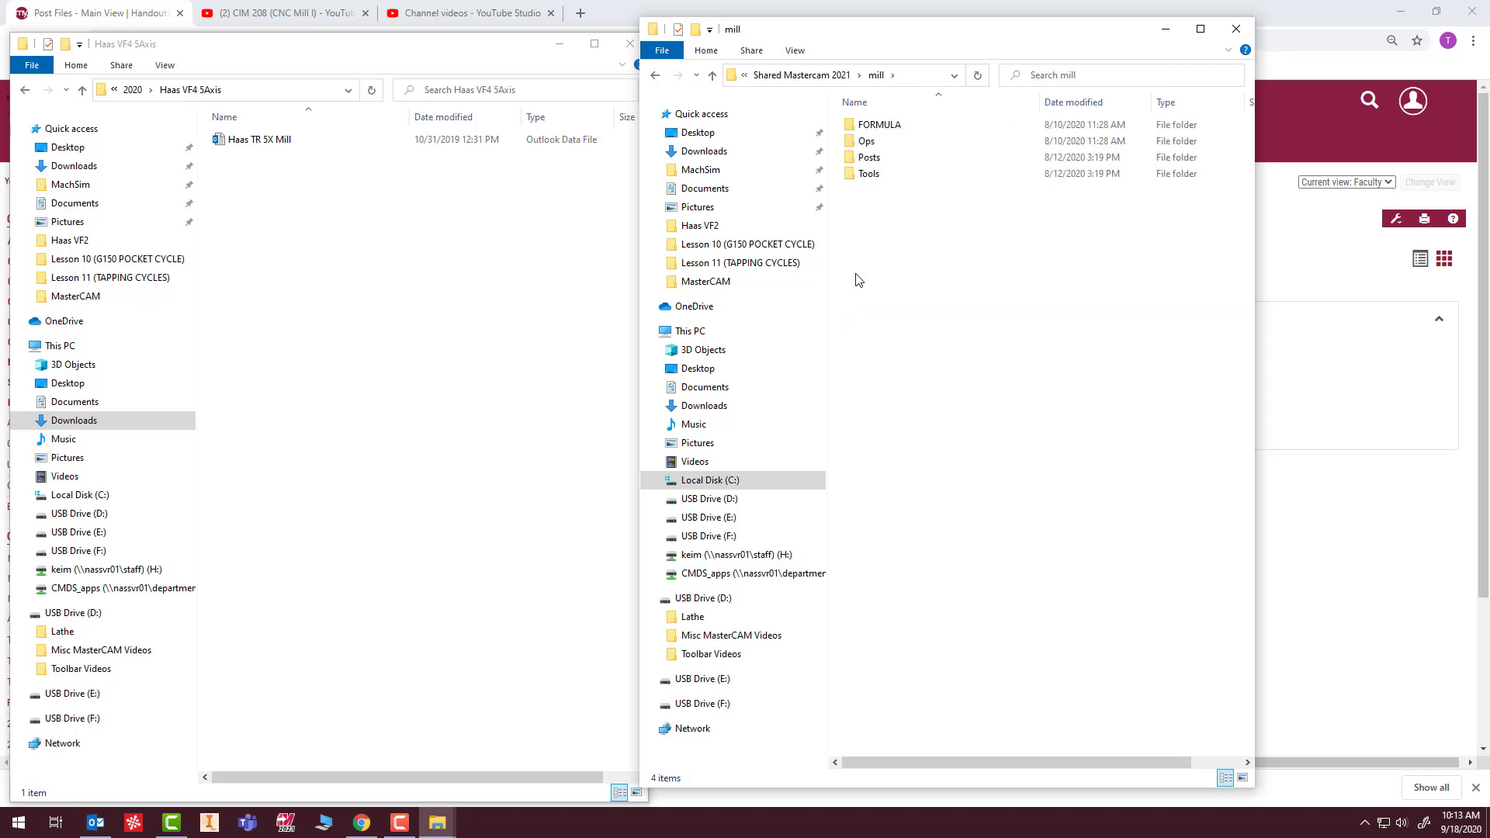
{"action": "double_click", "coordinate": [877, 163]}
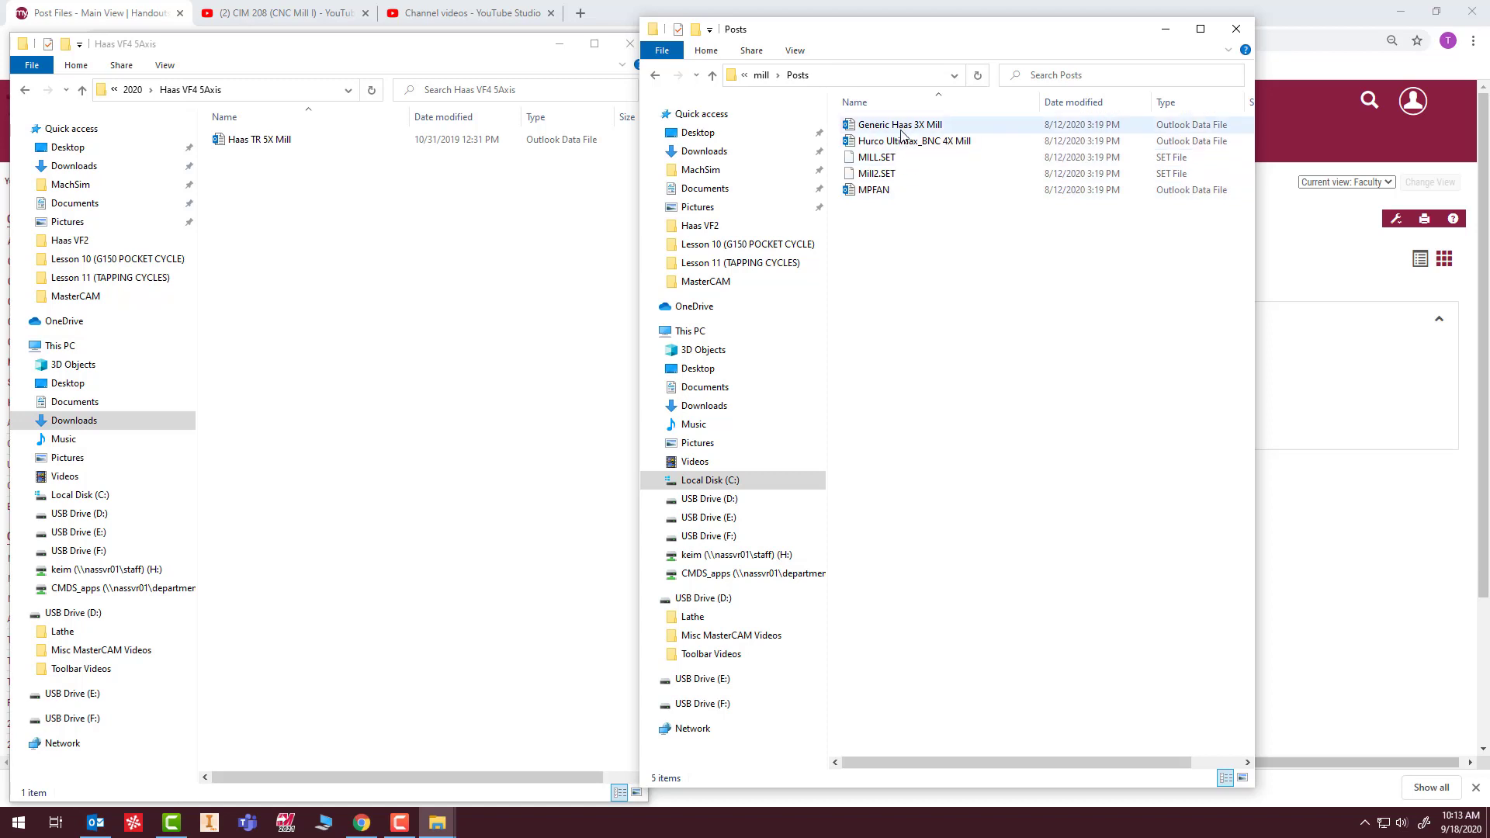
Rename the existing Generic Haas 3X Mill post in the Posts folder as "Generic Haas 3X Mill old".
{"action": "double_click", "coordinate": [960, 129]}
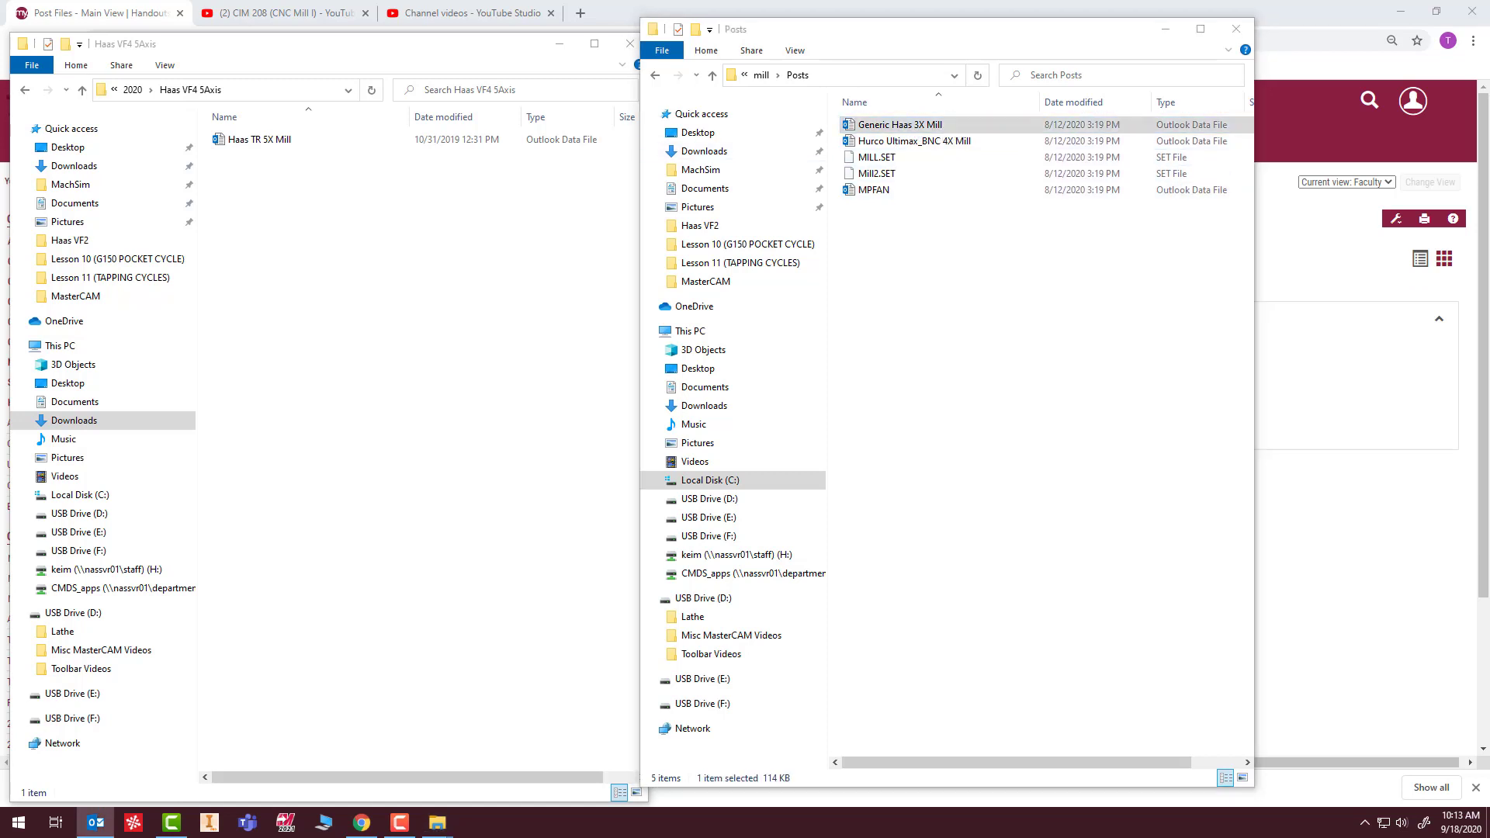
{"action": "left_click", "coordinate": [943, 127]}
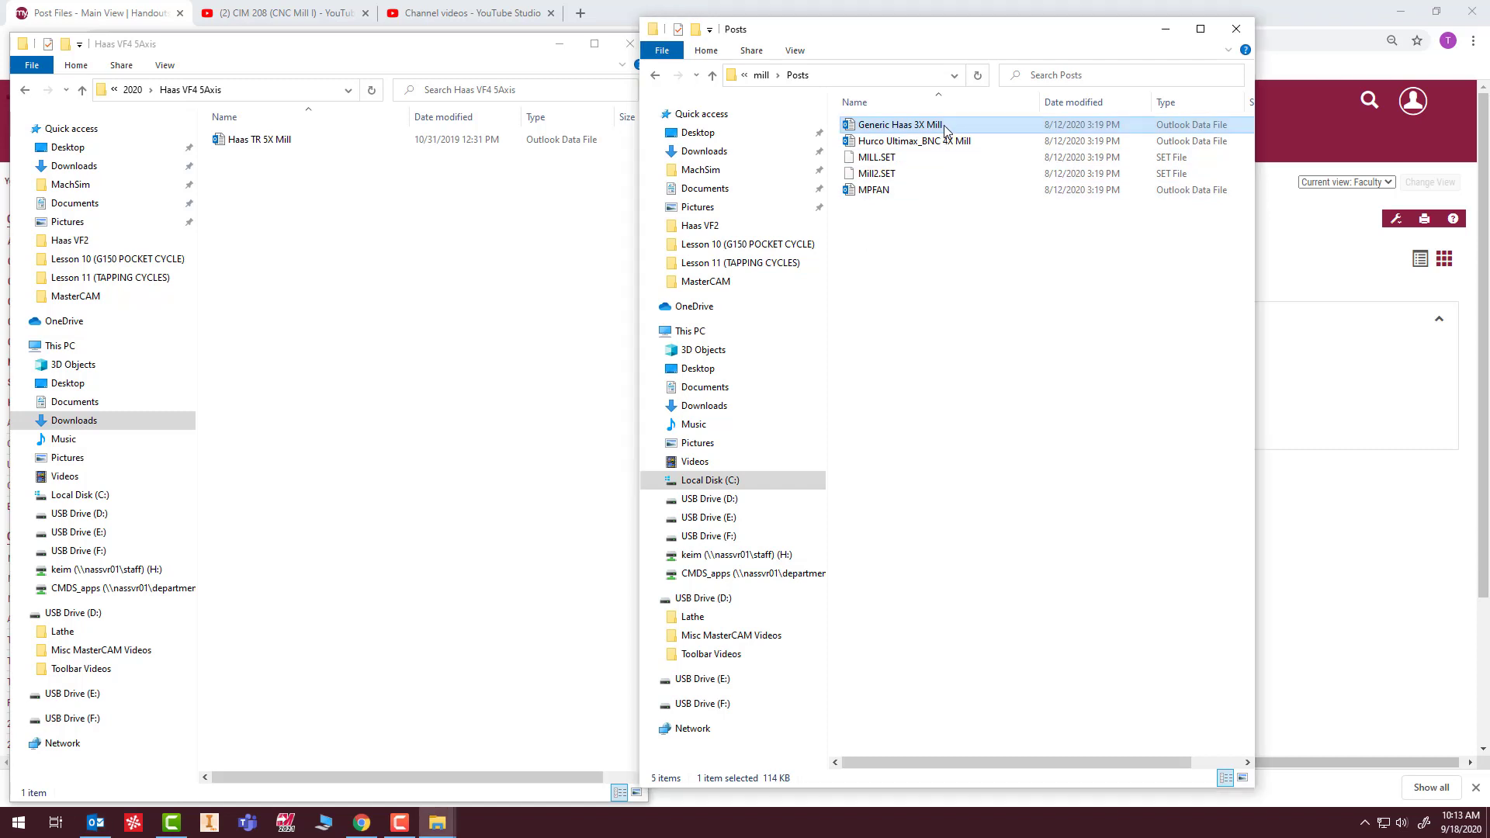
{"action": "left_click", "coordinate": [955, 124]}
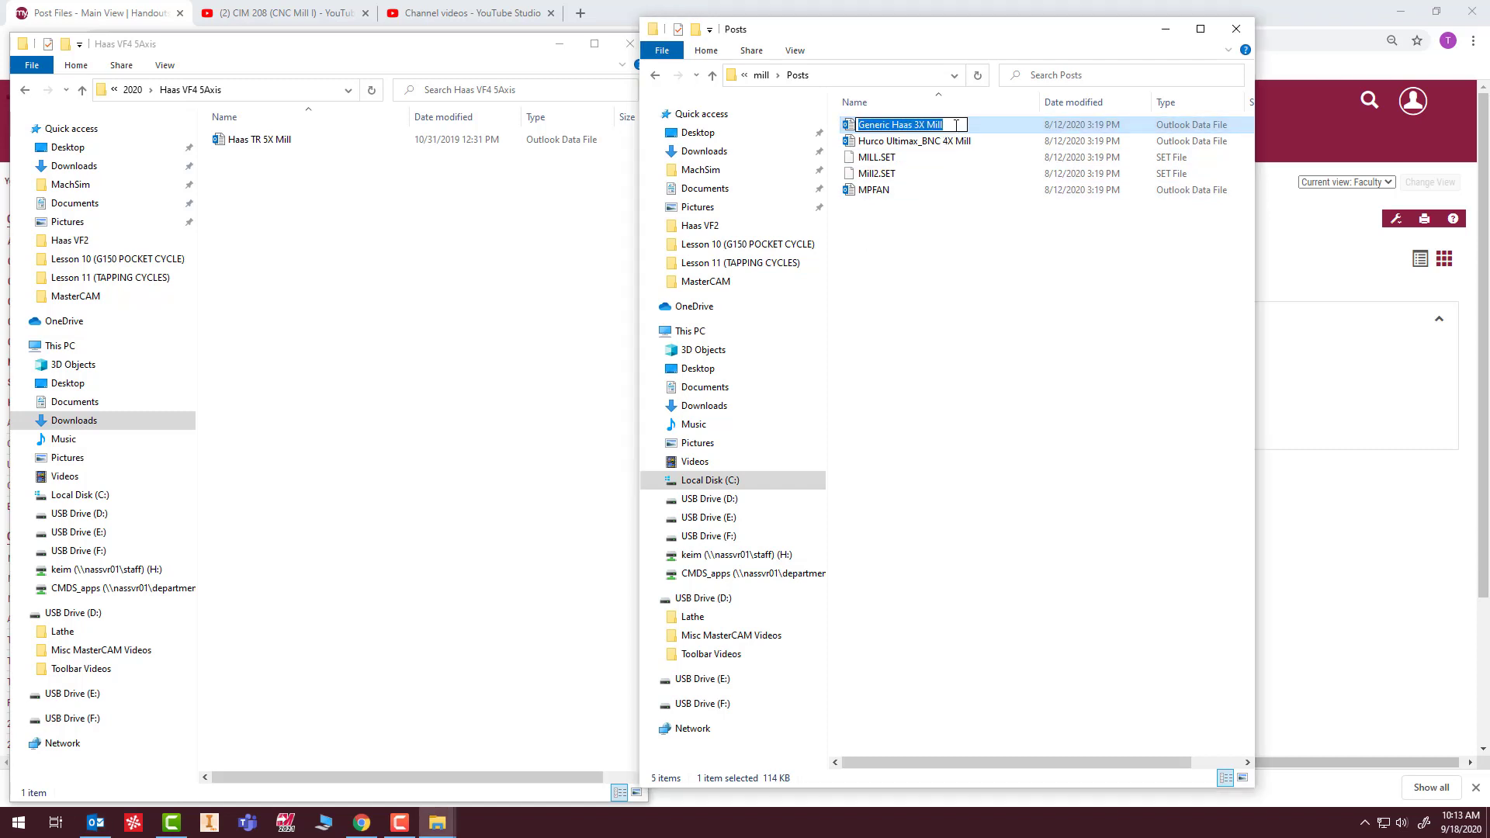
{"action": "left_click", "coordinate": [956, 125]}
{"action": "left_click", "coordinate": [935, 275]}
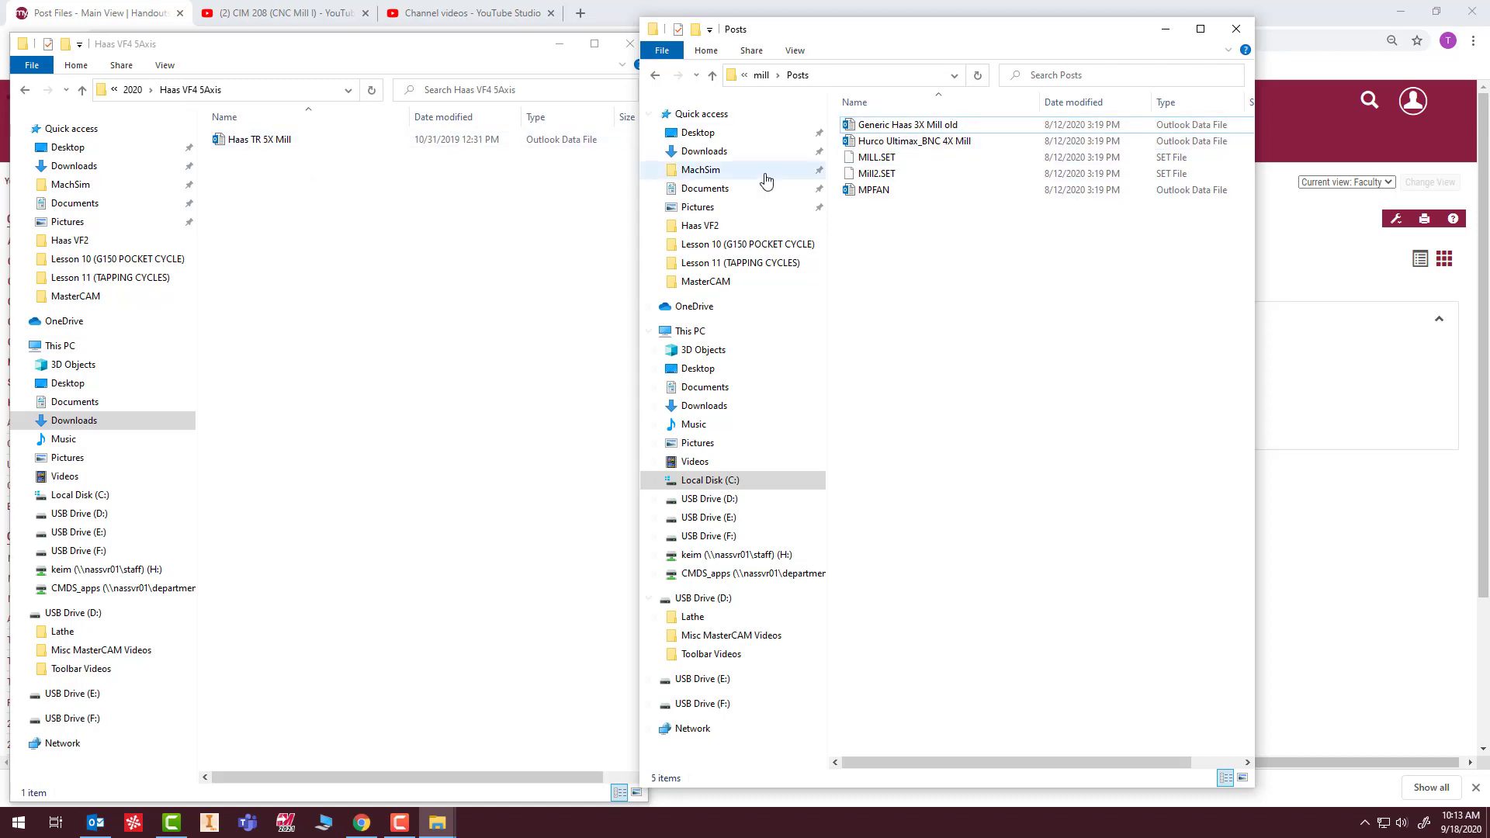
Move Haas TR 5X Mill from Haas VF4 5Axis and Generic Haas 3X Mill from Haas VF2 into Posts, and close both File Explorer windows.
{"action": "left_click_drag", "start_coordinate": [263, 142], "coordinate": [892, 264]}
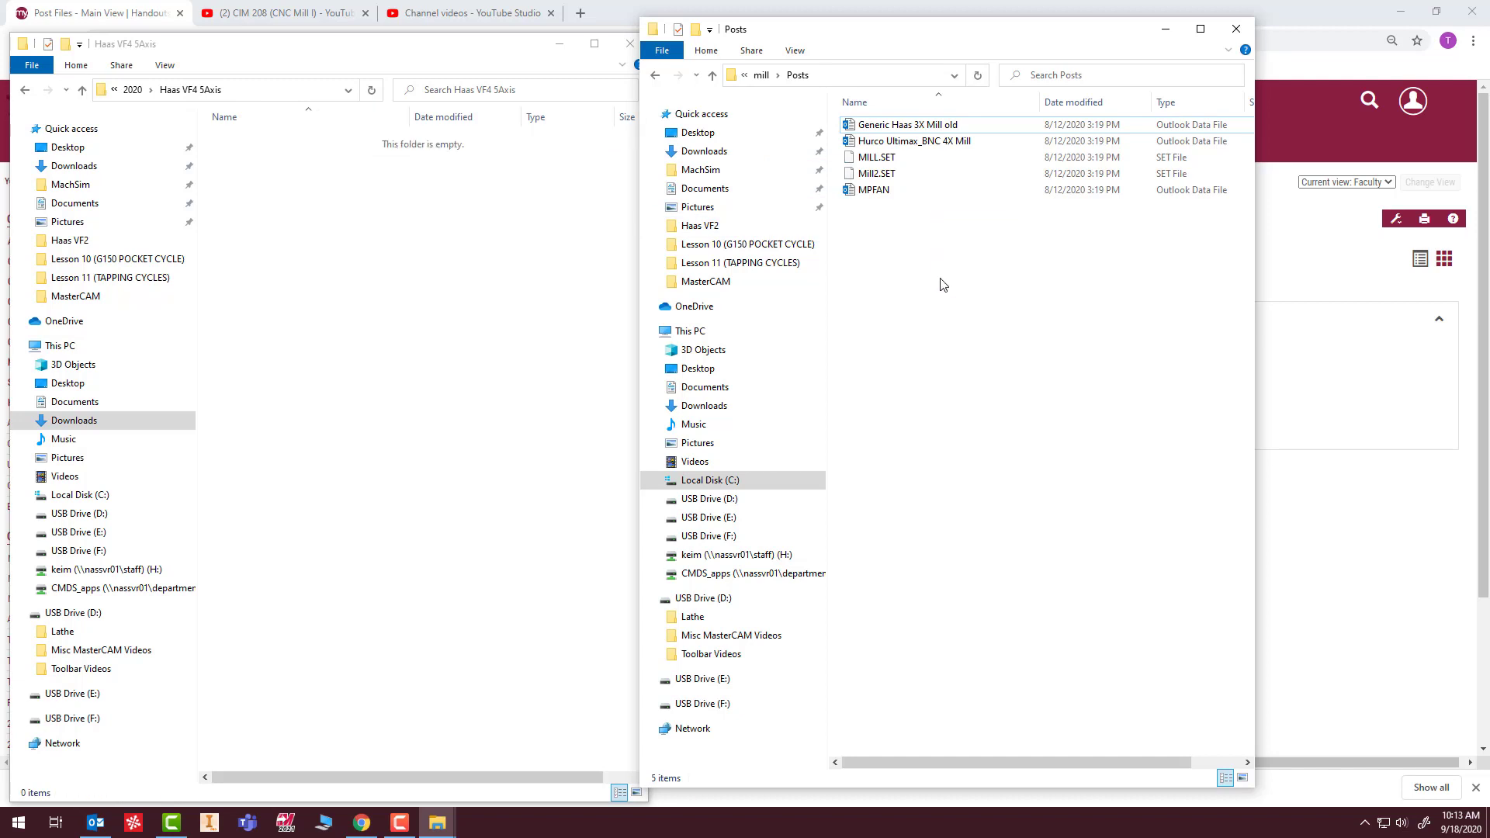
{"action": "left_click", "coordinate": [133, 90]}
{"action": "left_click", "coordinate": [248, 144]}
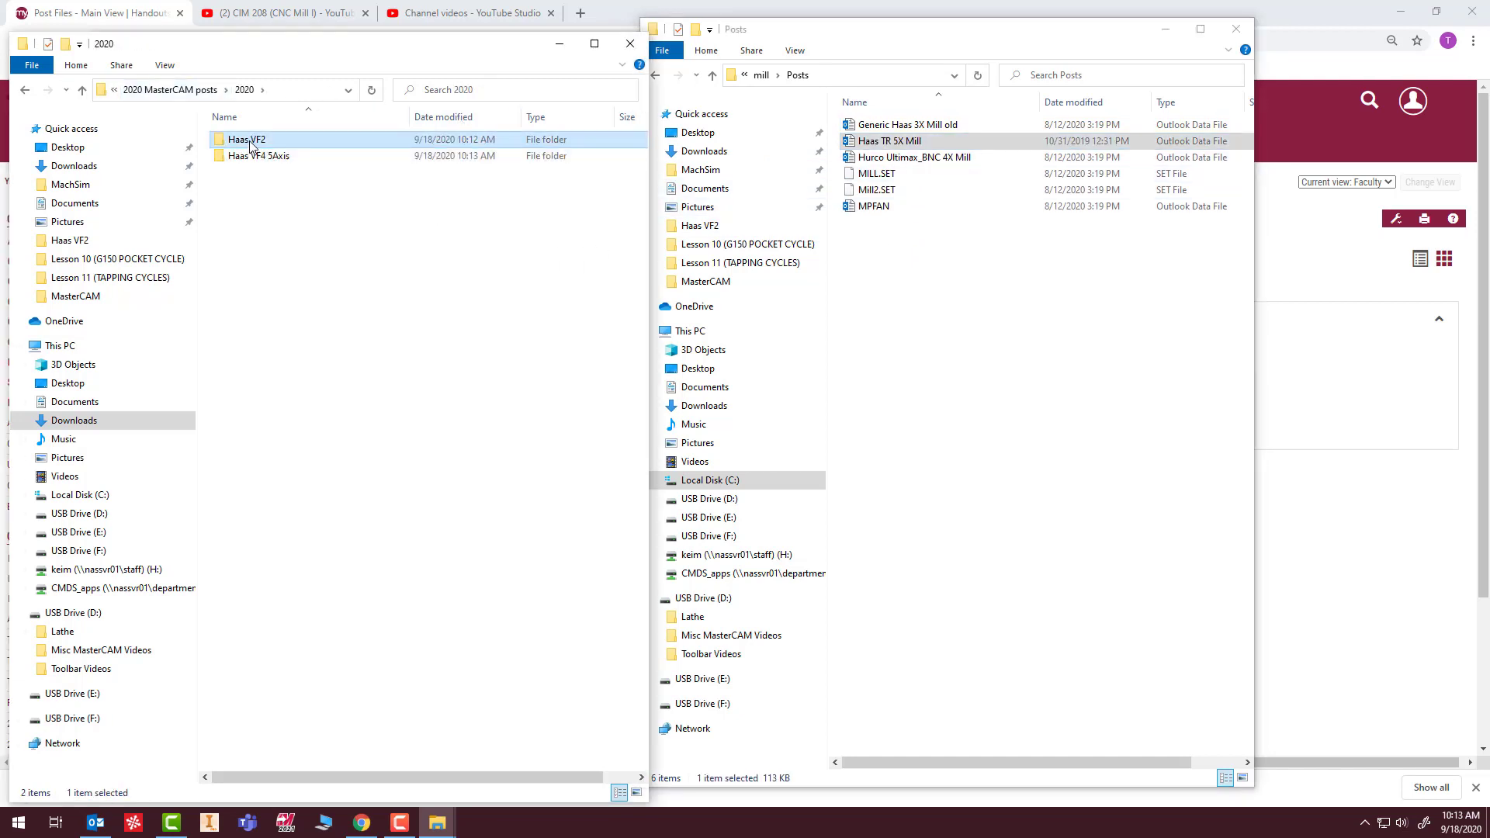
{"action": "double_click", "coordinate": [250, 144]}
{"action": "left_click_drag", "start_coordinate": [256, 141], "coordinate": [942, 303]}
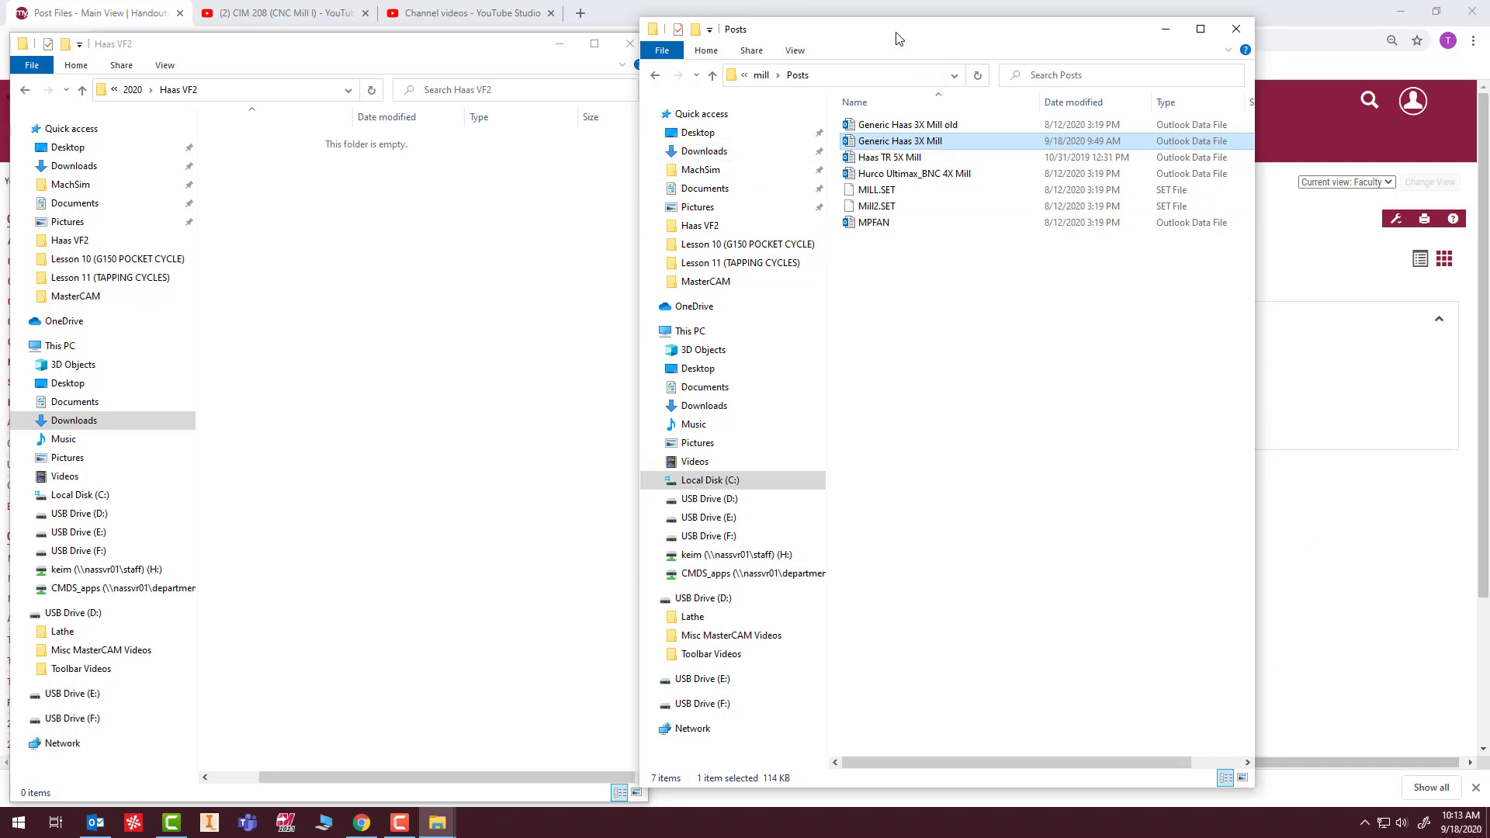
{"action": "left_click", "coordinate": [1236, 29]}
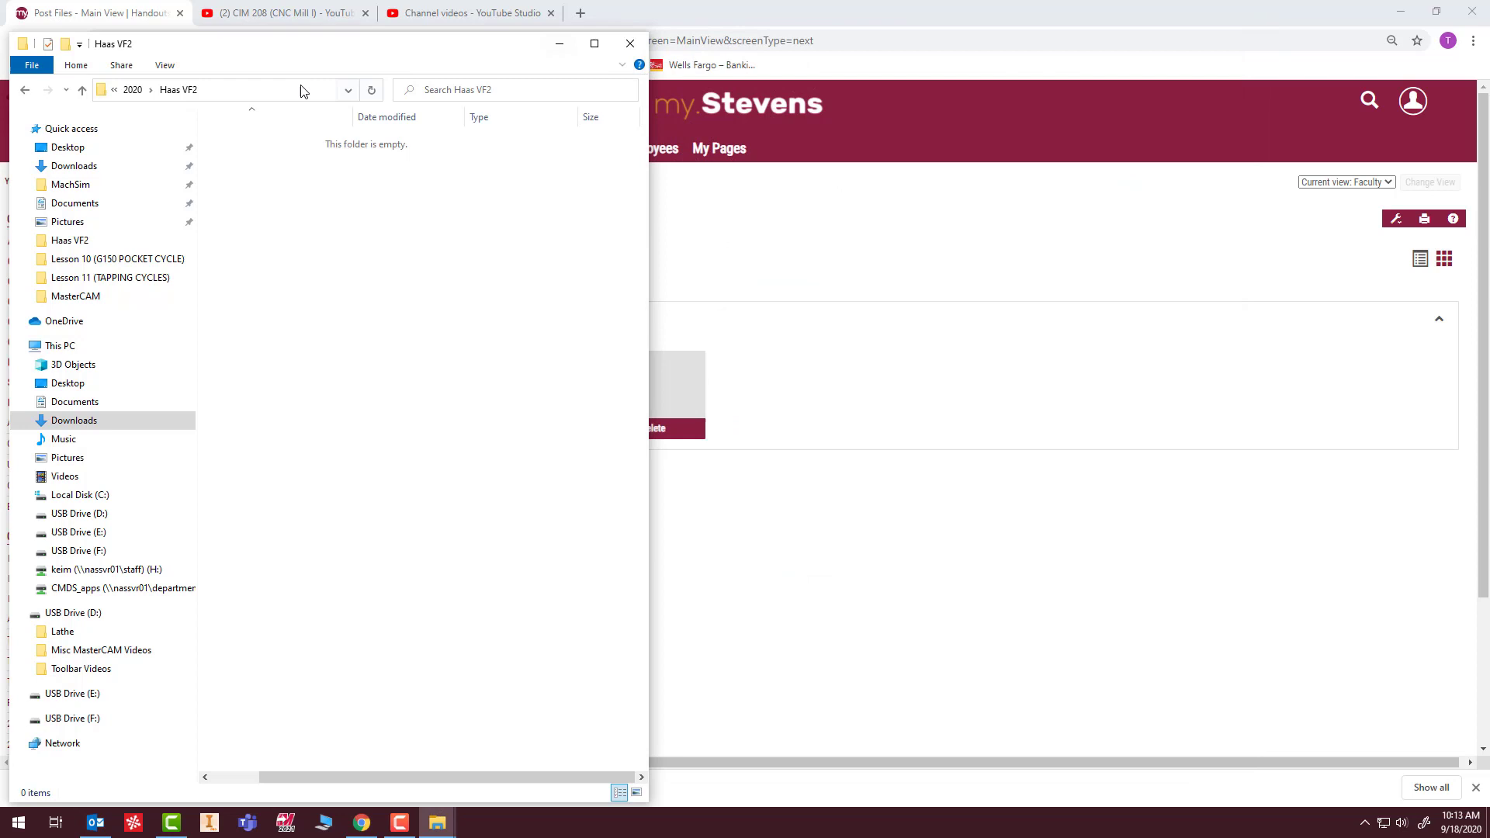
{"action": "left_click", "coordinate": [637, 44]}
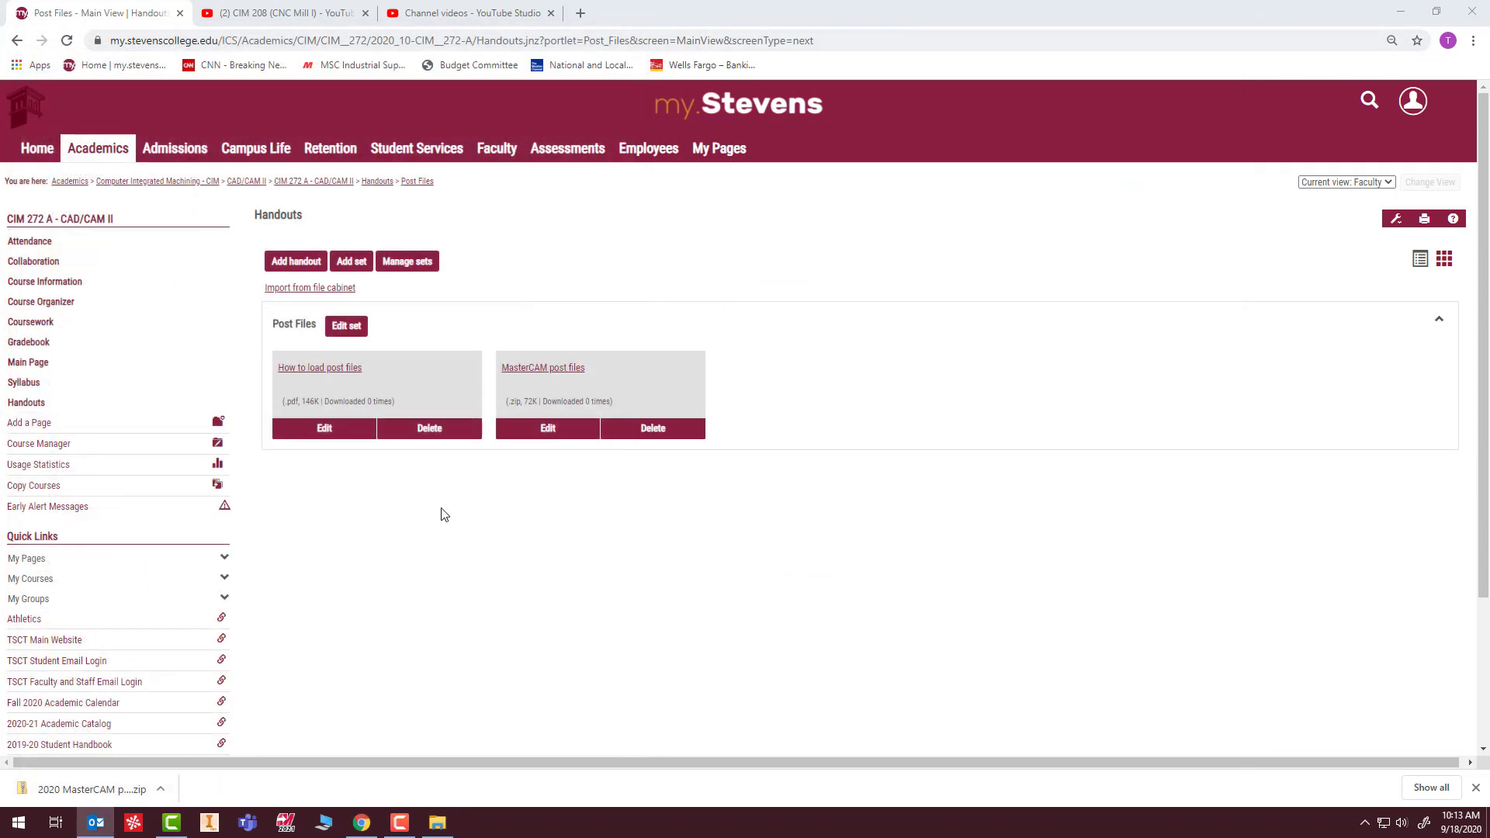
Launch Mastercam 2021 and create a mill machine group using the GENERIC HAAS 3X MILL.mcam-mmd machine definition.
{"action": "left_click", "coordinate": [285, 822]}
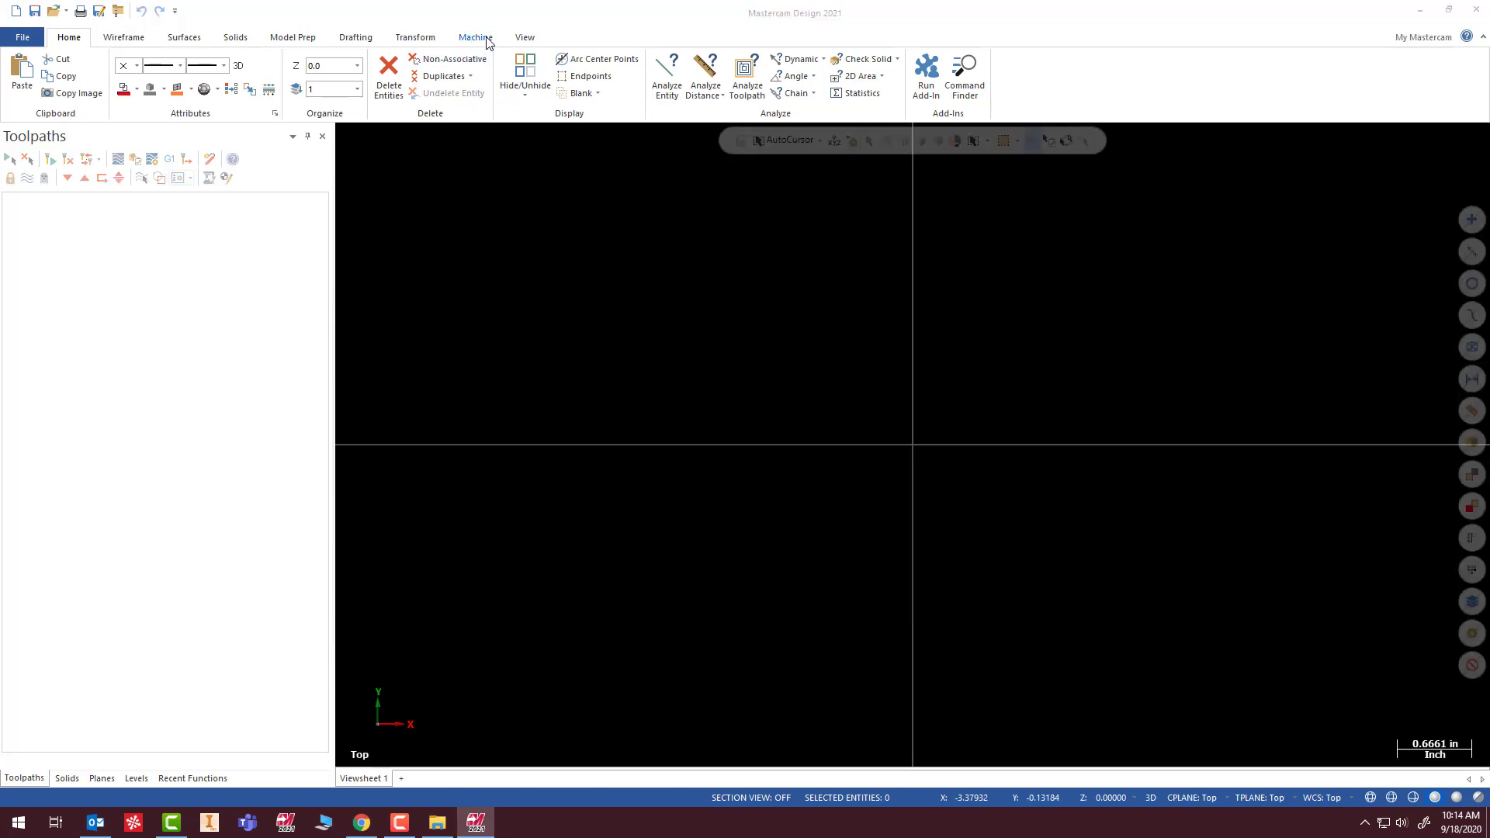
{"action": "left_click", "coordinate": [486, 39]}
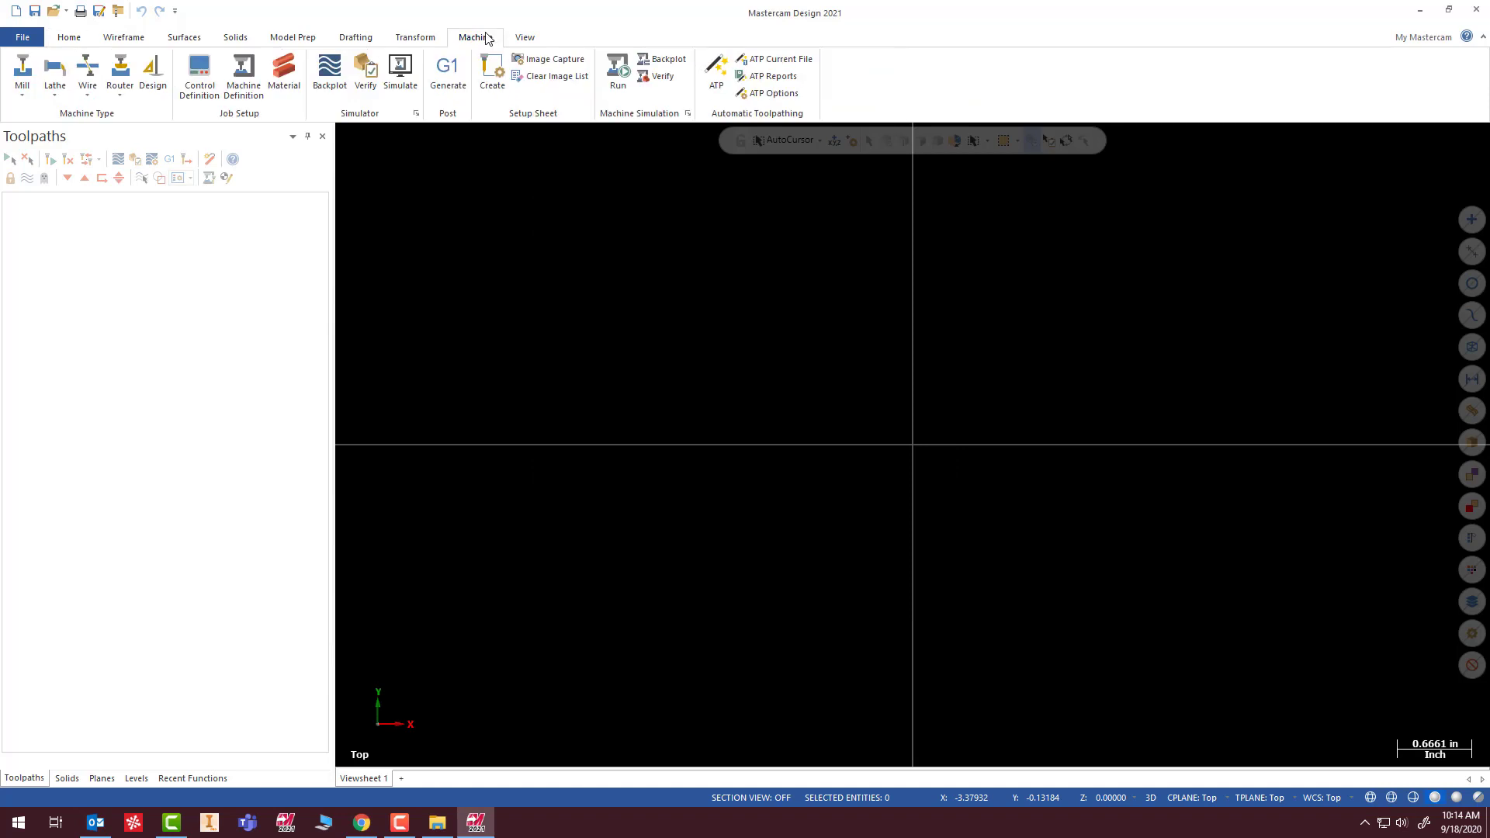
{"action": "left_click", "coordinate": [21, 91]}
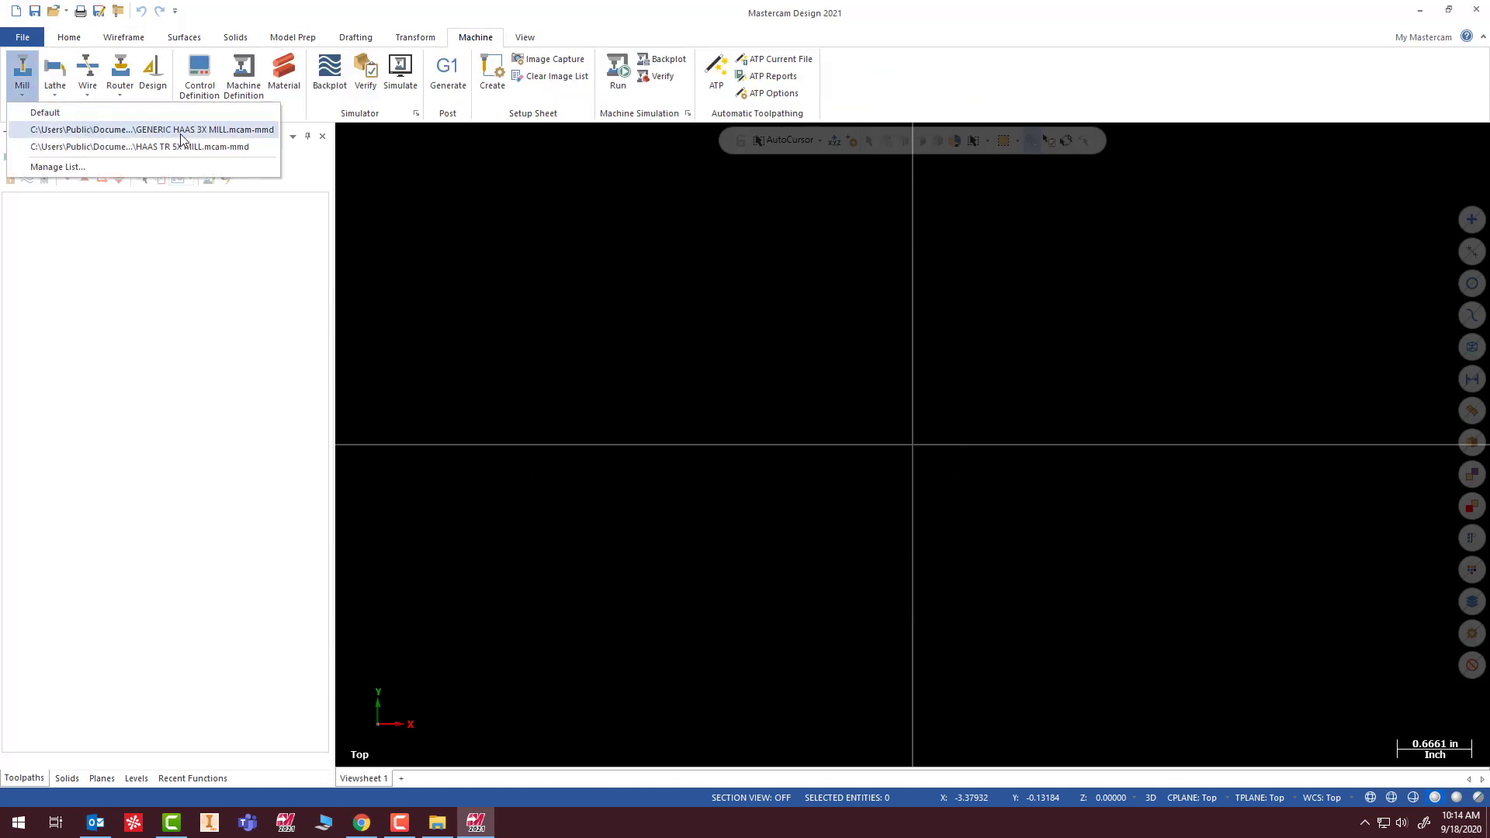
{"action": "left_click", "coordinate": [114, 131]}
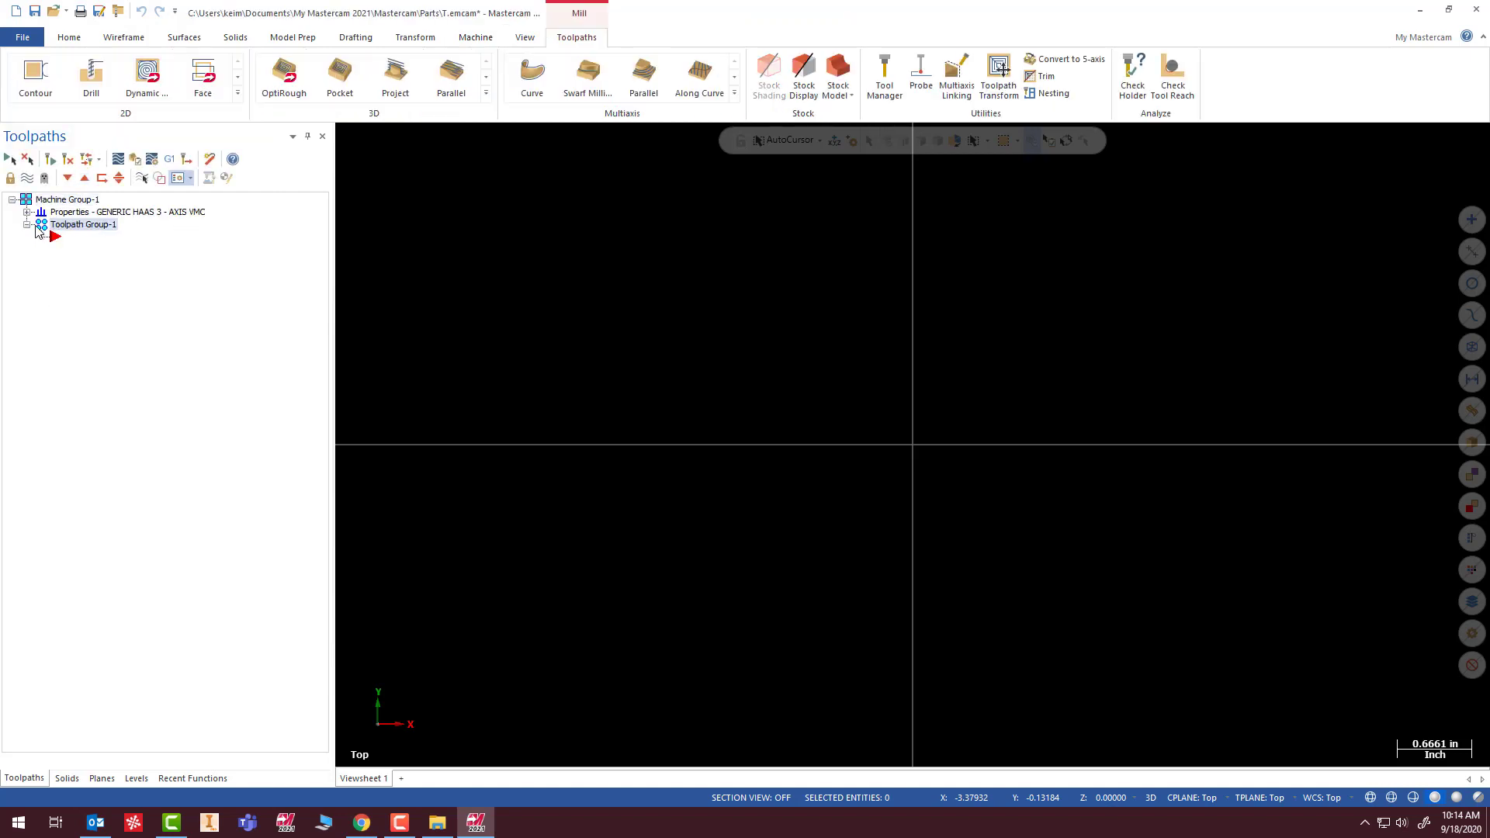